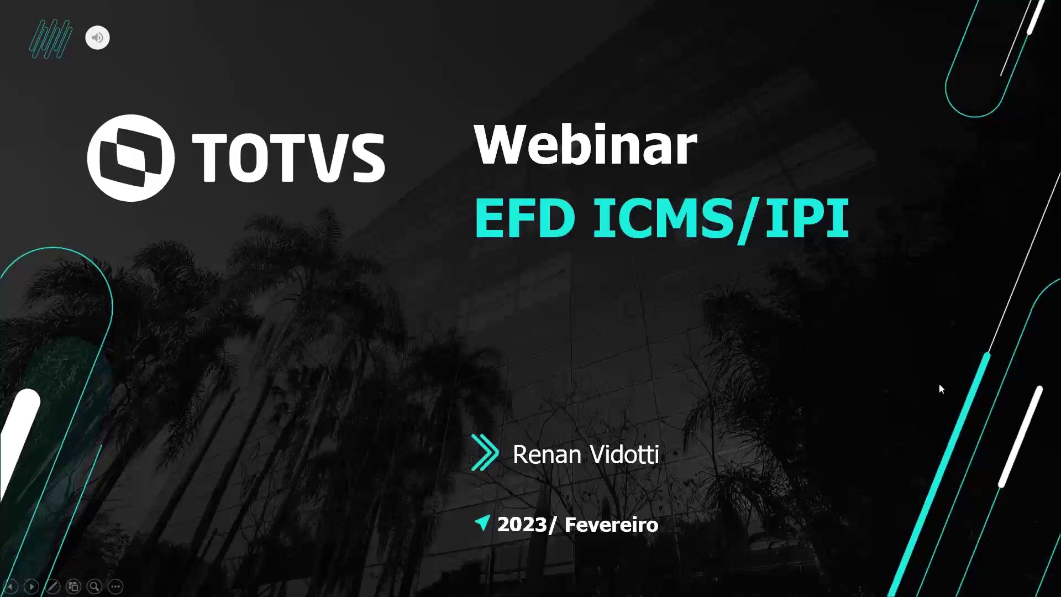
- Advance the slideshow from the EFD ICMS/IPI title slide to the AGENDA slide
{"action": "left_click", "coordinate": [988, 400]}
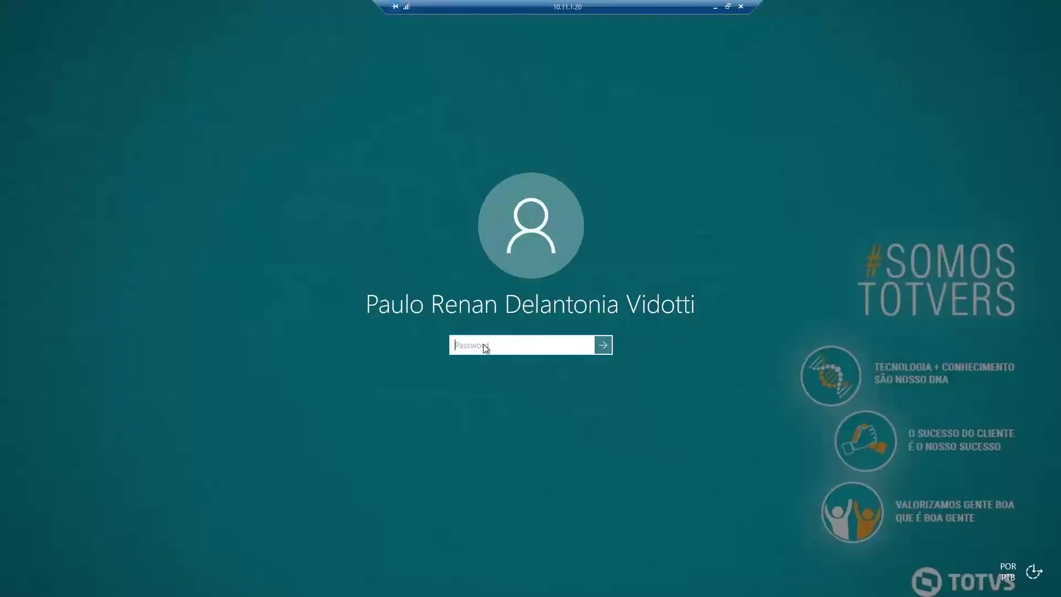
- Unlock the remote Windows session with the account password
{"action": "type", "text": "••••••••••"}
{"action": "key", "text": "Return"}
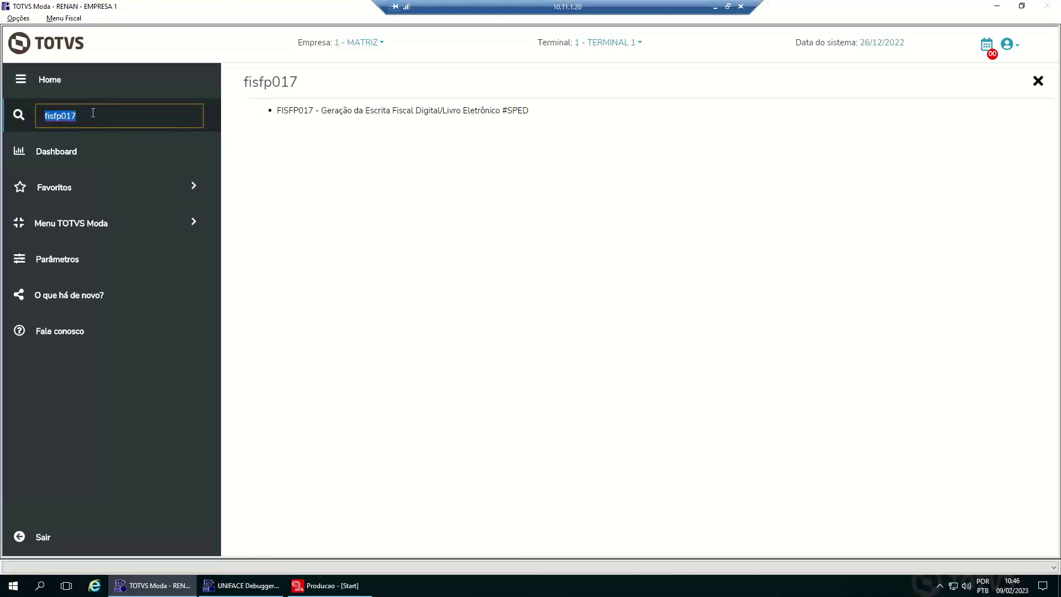
- Search the TOTVS Moda menu for 'fisfp017', open the FISFP017 form and reposition its window
{"action": "left_click", "coordinate": [149, 228]}
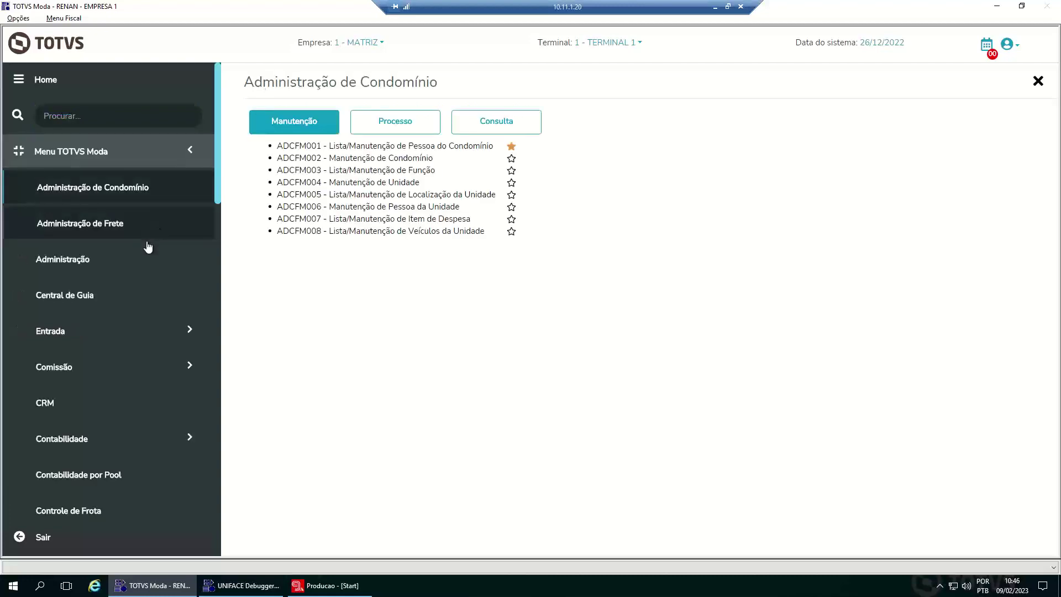
{"action": "left_click", "coordinate": [116, 118]}
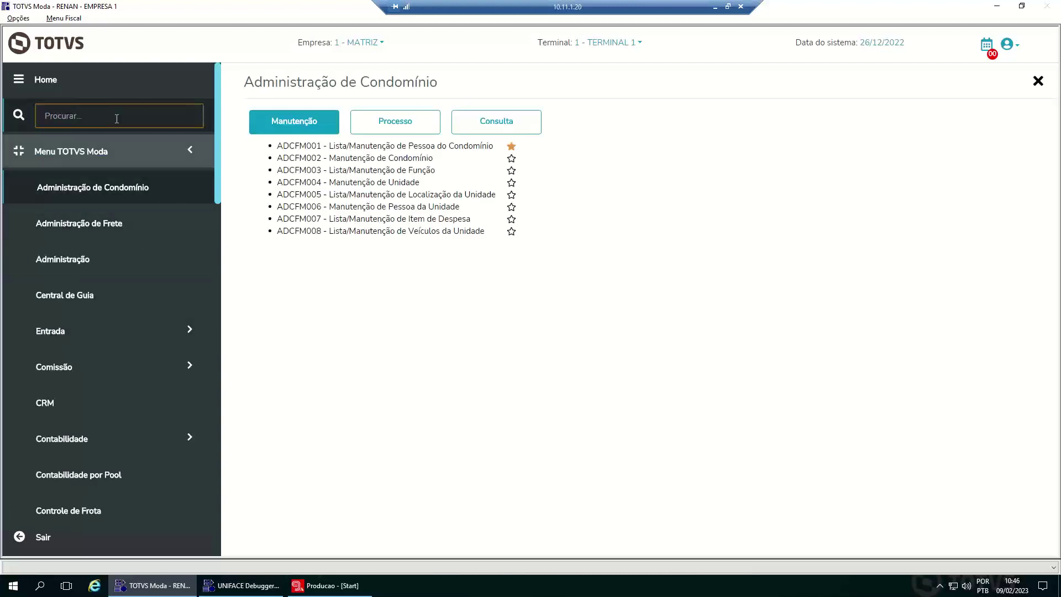
{"action": "type", "text": "fisfp017"}
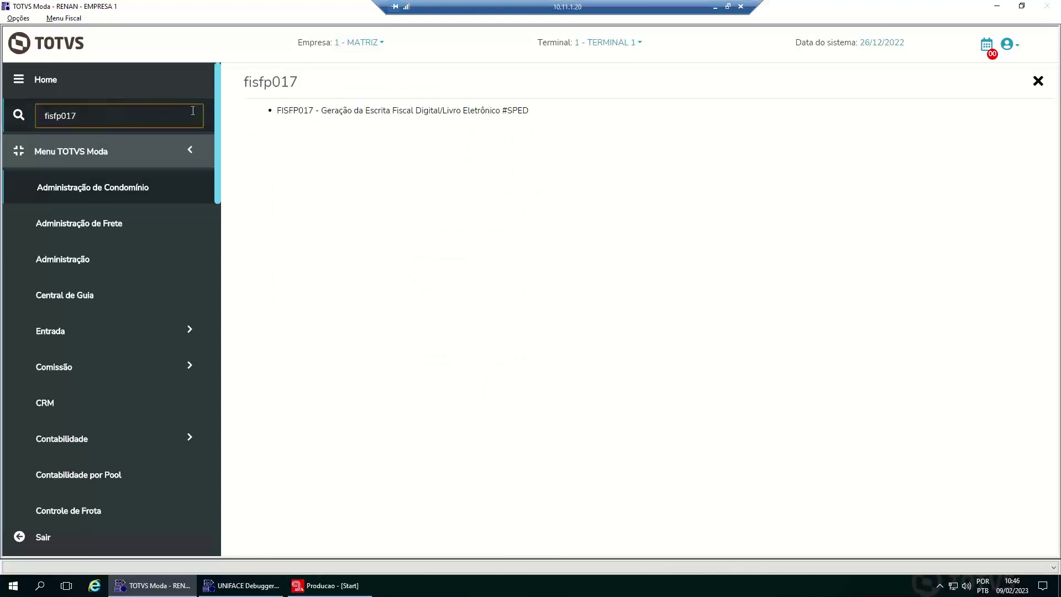
{"action": "left_click_drag", "start_coordinate": [295, 32], "coordinate": [395, 64]}
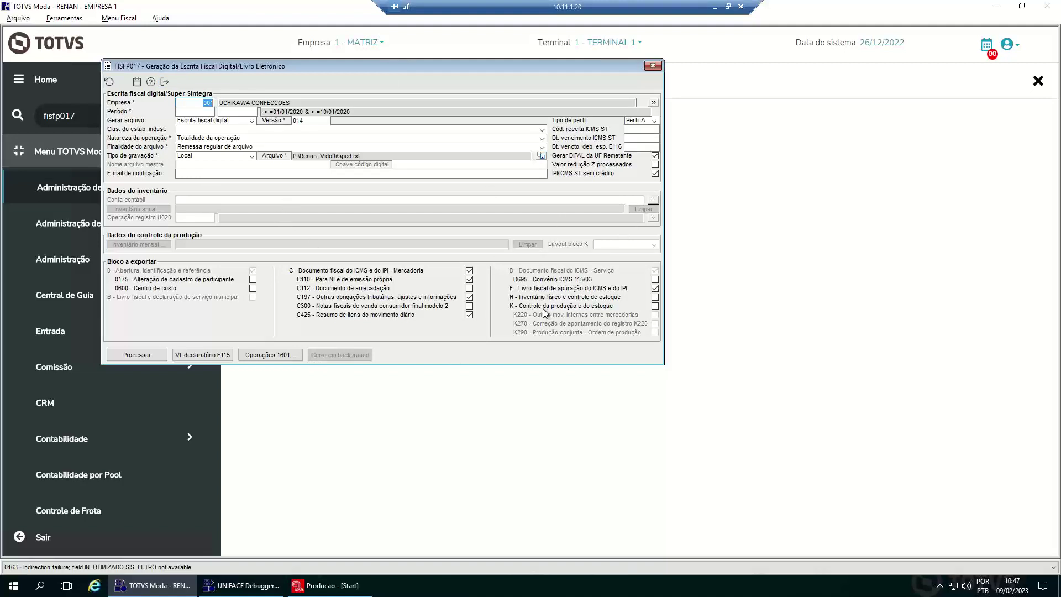
- Keep profile Perfil A and set the period from 01/01 to 31/01
{"action": "left_click", "coordinate": [654, 122]}
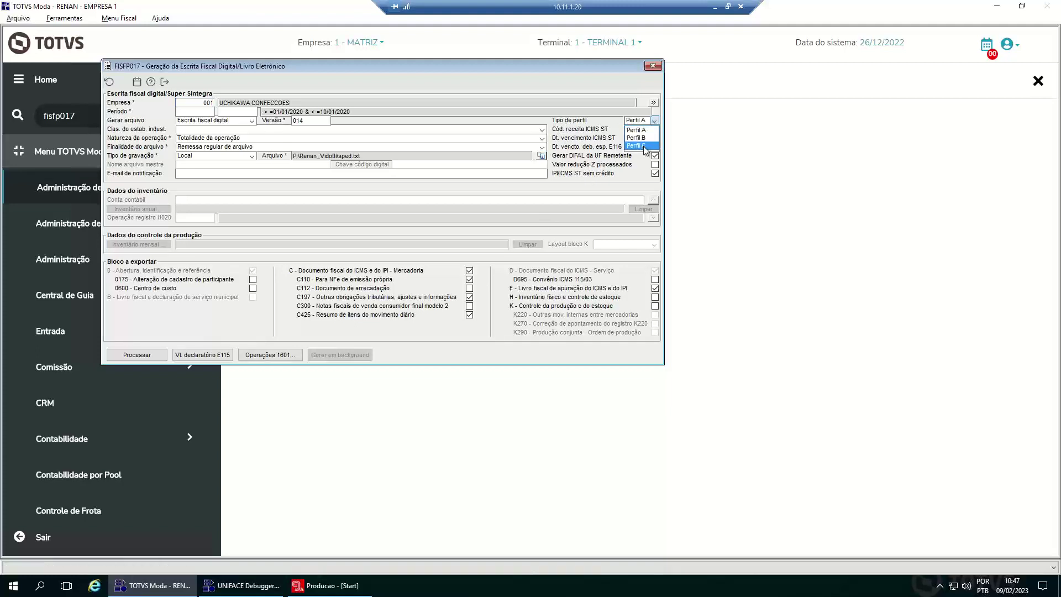
{"action": "left_click", "coordinate": [572, 139]}
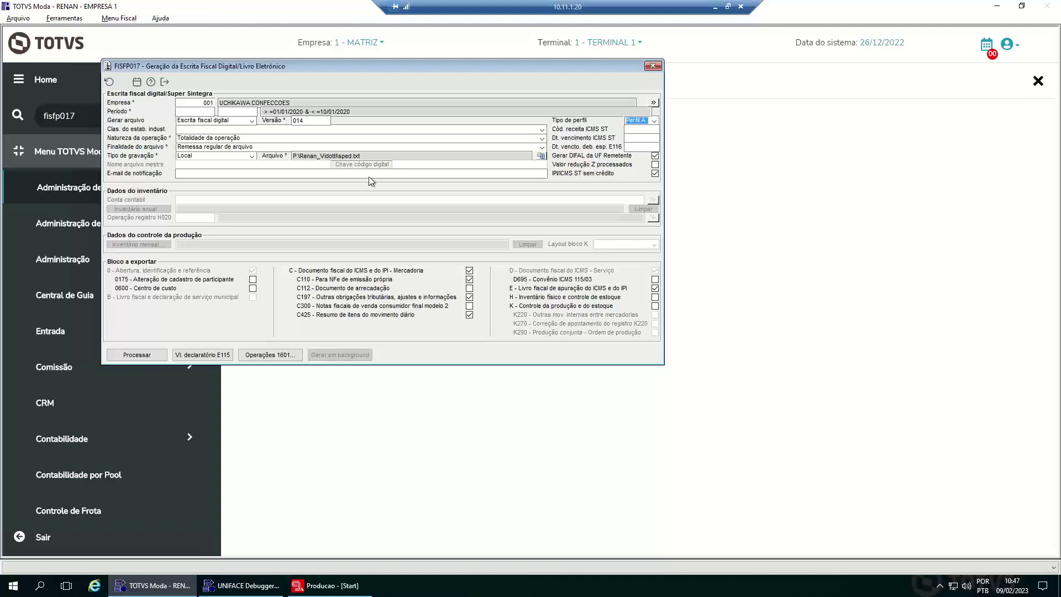
{"action": "left_click", "coordinate": [198, 111]}
{"action": "type", "text": "0101"}
{"action": "key", "text": "Tab"}
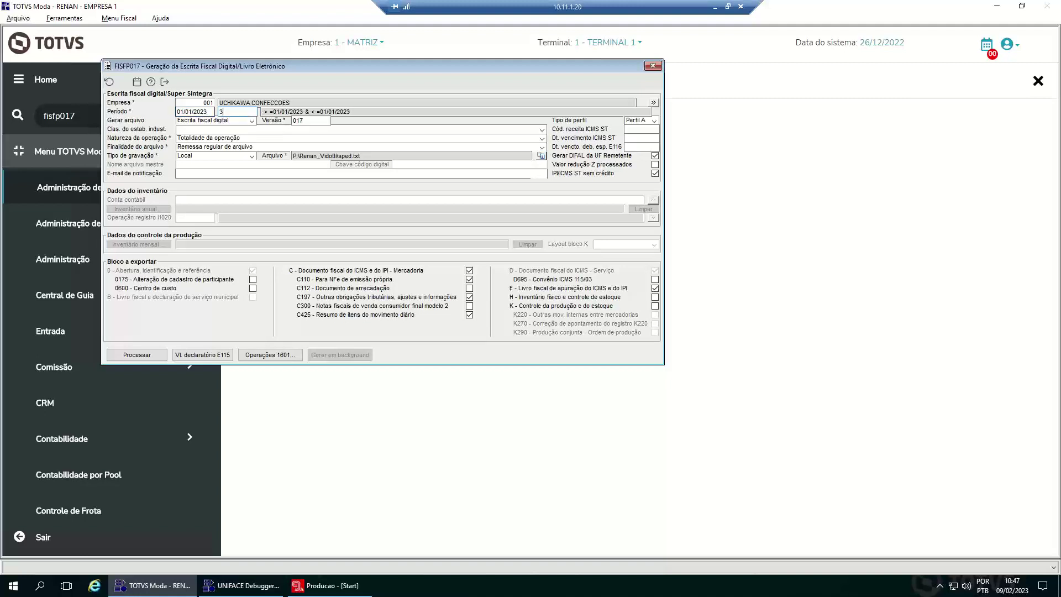
{"action": "type", "text": "3101"}
{"action": "key", "text": "Tab"}
- Set the industrial classification to Industrial - Transformação and keep Remessa regular de arquivo as file purpose
{"action": "key", "text": "Tab"}
{"action": "key", "text": "Tab"}
{"action": "key", "text": "alt+Down"}
{"action": "key", "text": "Tab"}
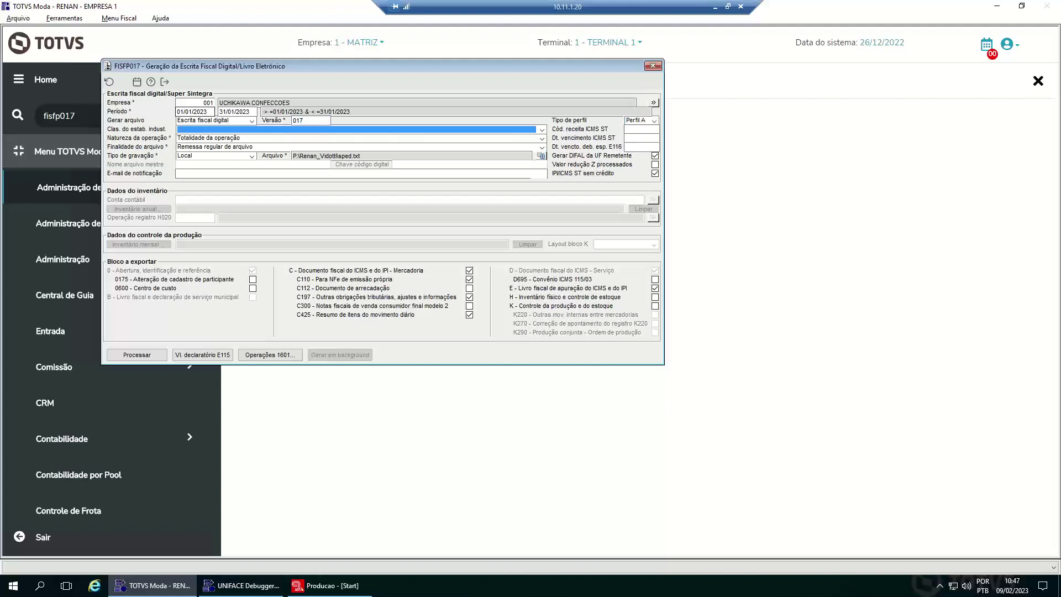
{"action": "key", "text": "alt+Down"}
{"action": "key", "text": "Down"}
{"action": "key", "text": "Down"}
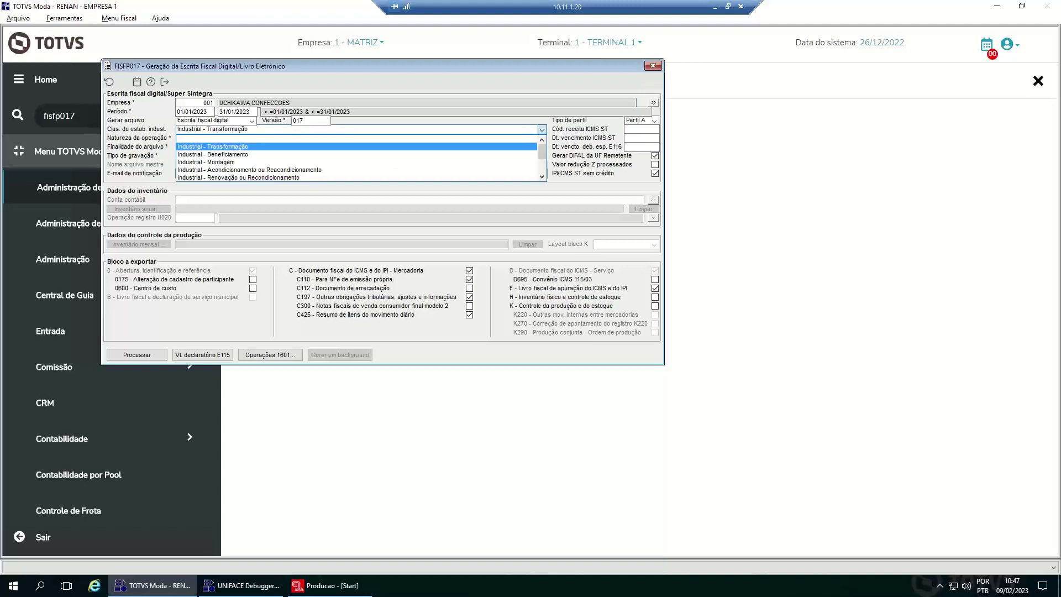
{"action": "key", "text": "Down"}
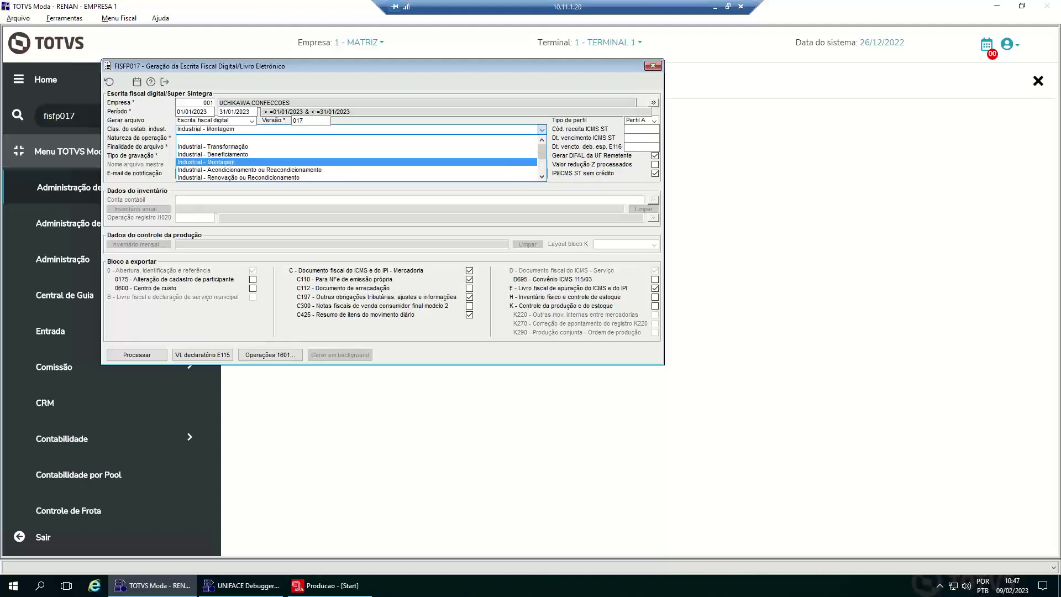
{"action": "key", "text": "Up"}
{"action": "key", "text": "Up"}
{"action": "key", "text": "Return"}
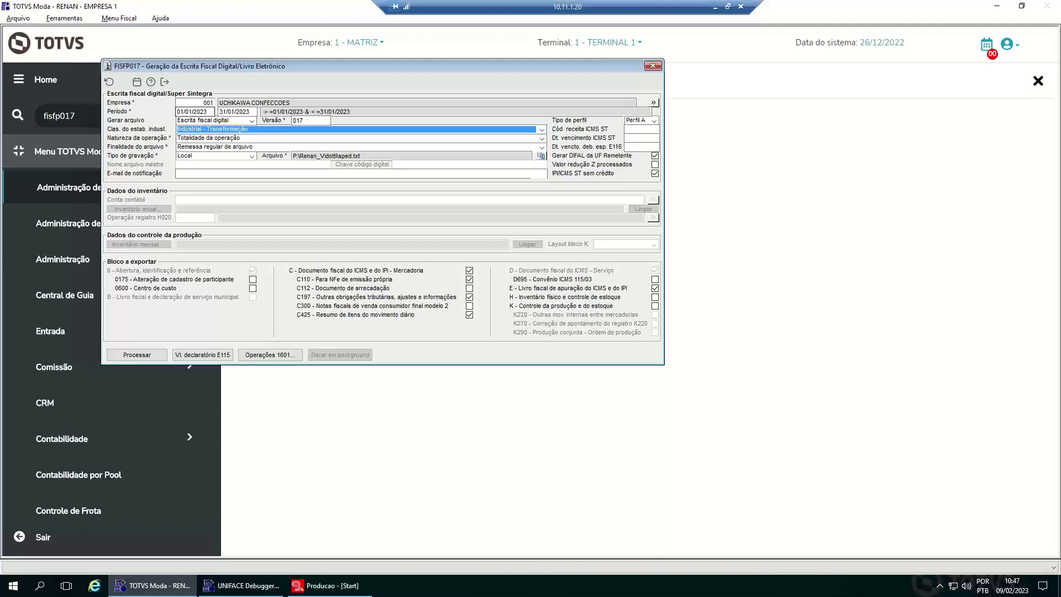
{"action": "key", "text": "Tab"}
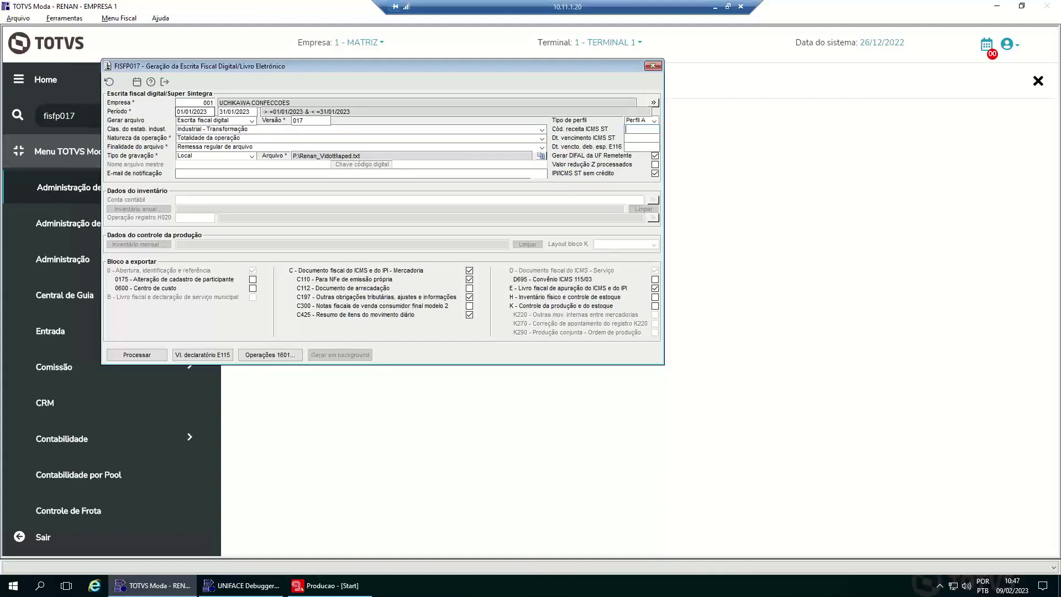
{"action": "key", "text": "Tab"}
{"action": "key", "text": "Tab"}
{"action": "key", "text": "Tab"}
{"action": "key", "text": "alt+Down"}
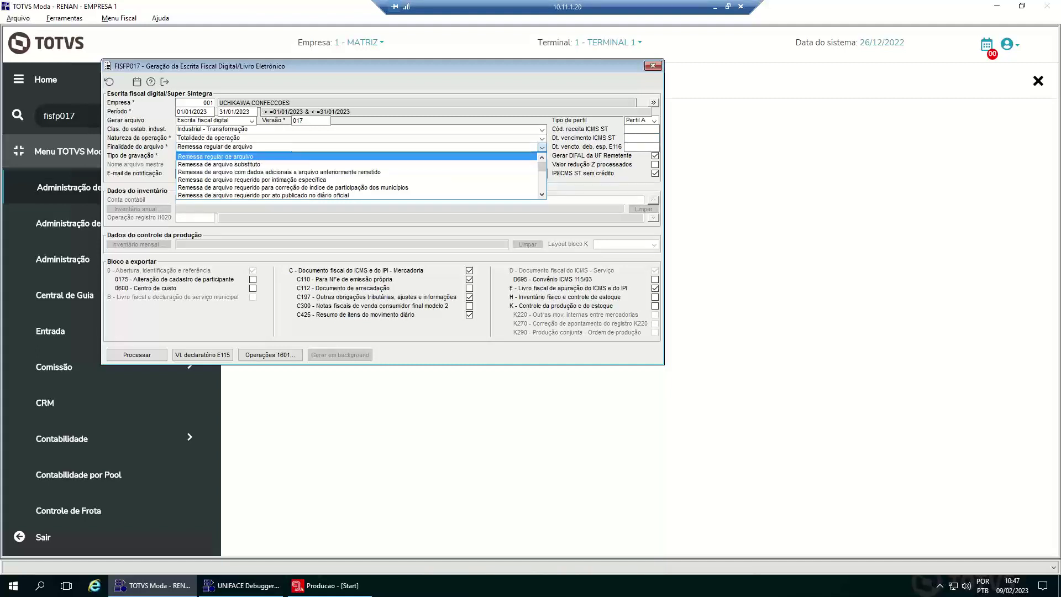
{"action": "key", "text": "Return"}
- Keep Local as the recording type and choose where to save the output file
{"action": "left_click", "coordinate": [641, 146]}
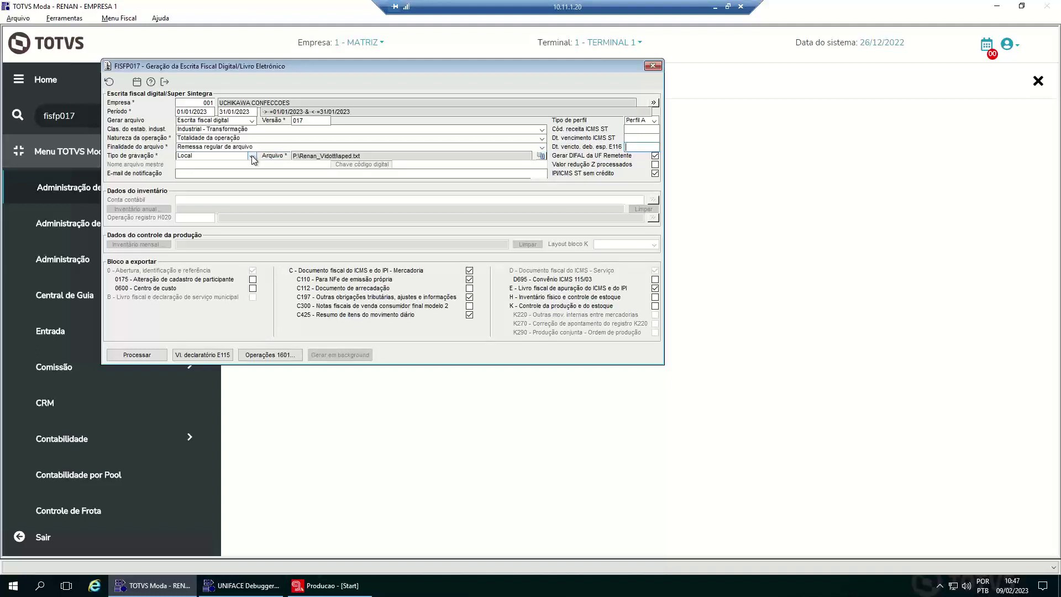
{"action": "left_click", "coordinate": [254, 159]}
{"action": "key", "text": "Return"}
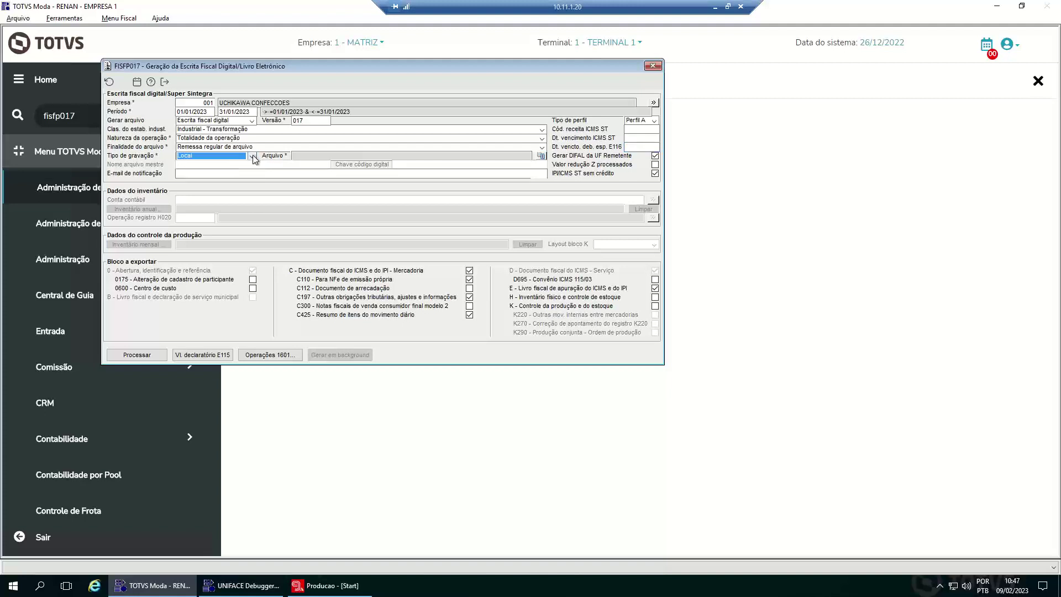
{"action": "left_click", "coordinate": [254, 160]}
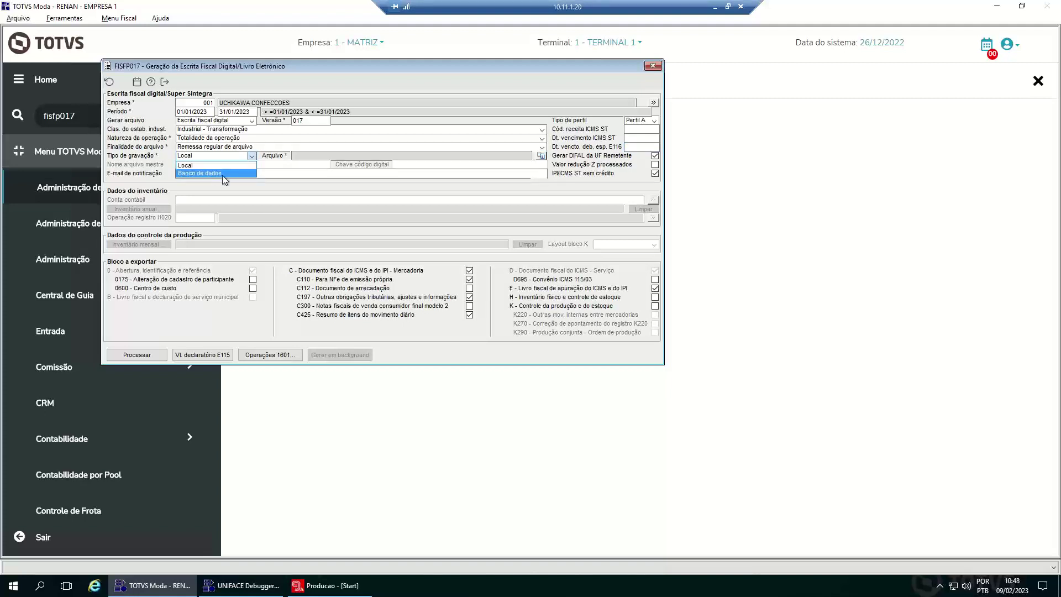
{"action": "left_click", "coordinate": [188, 166]}
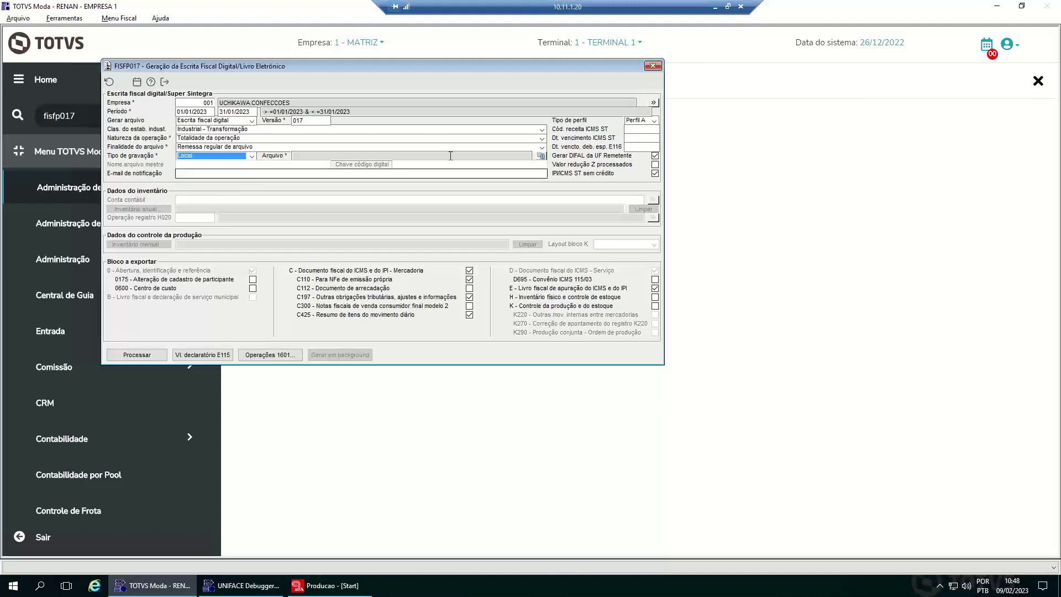
{"action": "left_click", "coordinate": [540, 155]}
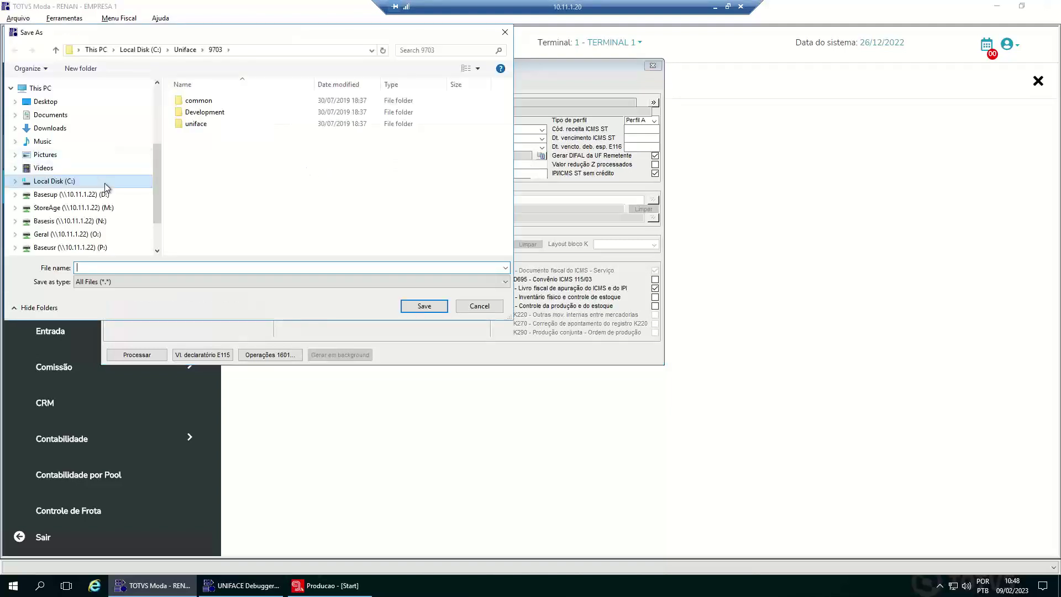
- Save the output as sped.txt in the personal folder on the P: drive, replacing the existing file
{"action": "scroll", "coordinate": [106, 185], "scroll_direction": "down", "scroll_amount": 1}
{"action": "left_click_drag", "start_coordinate": [158, 181], "coordinate": [157, 198]}
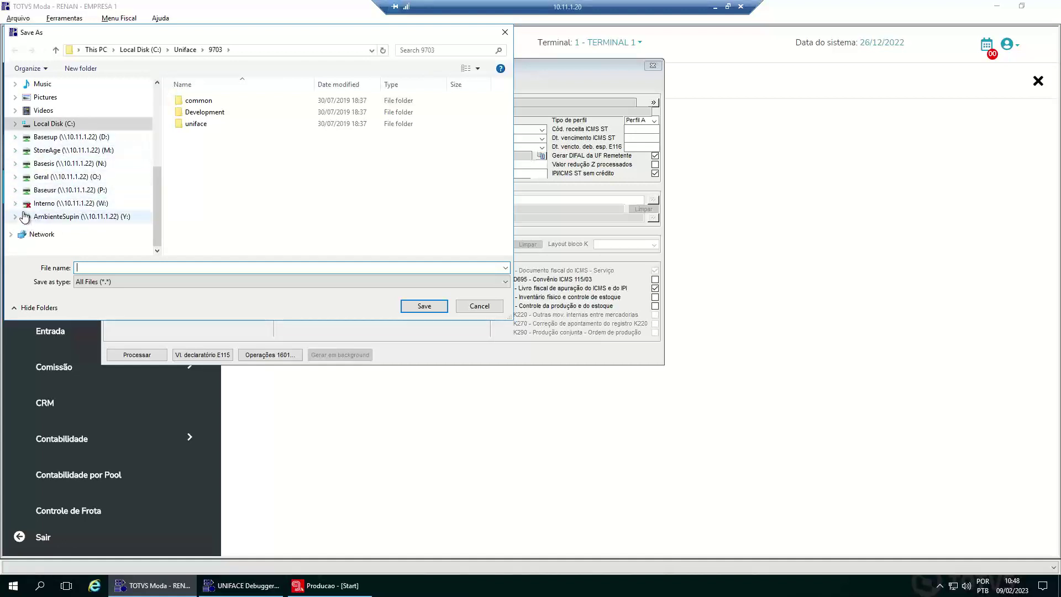
{"action": "left_click", "coordinate": [17, 190]}
{"action": "left_click", "coordinate": [72, 193]}
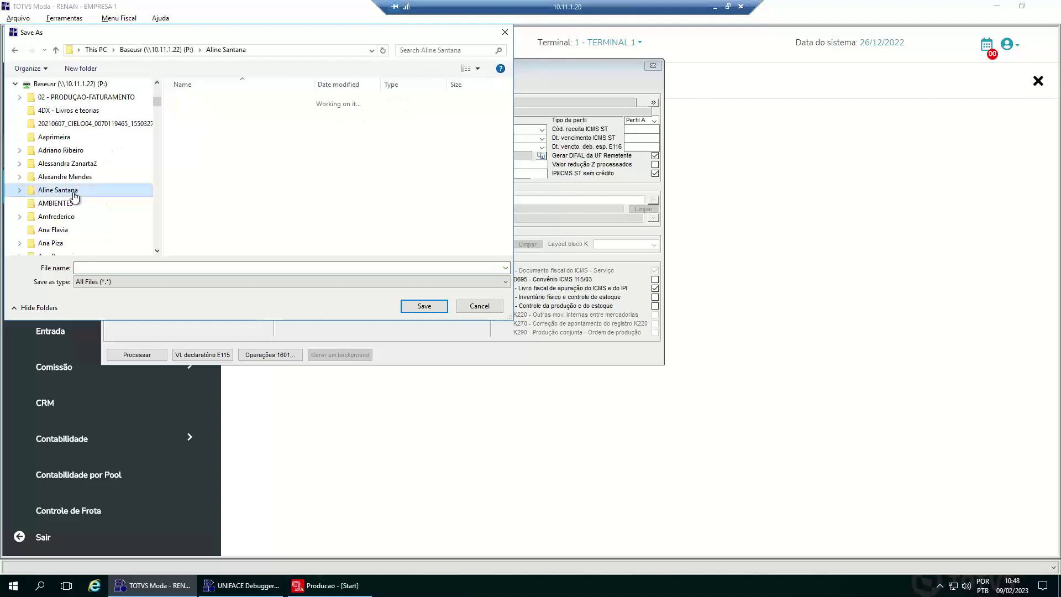
{"action": "scroll", "coordinate": [75, 196], "scroll_direction": "down", "scroll_amount": 15}
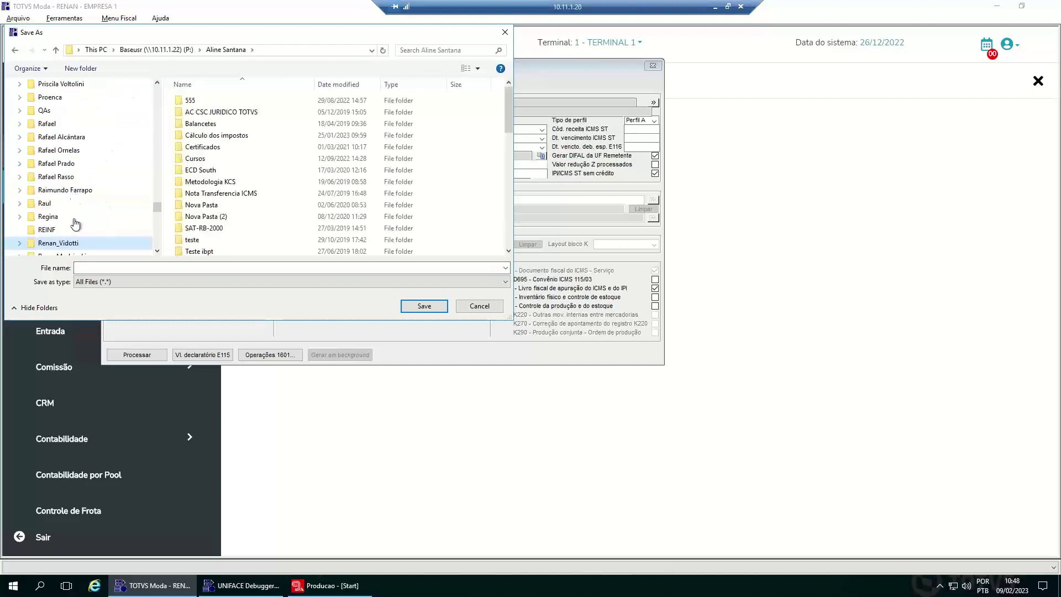
{"action": "left_click", "coordinate": [64, 243]}
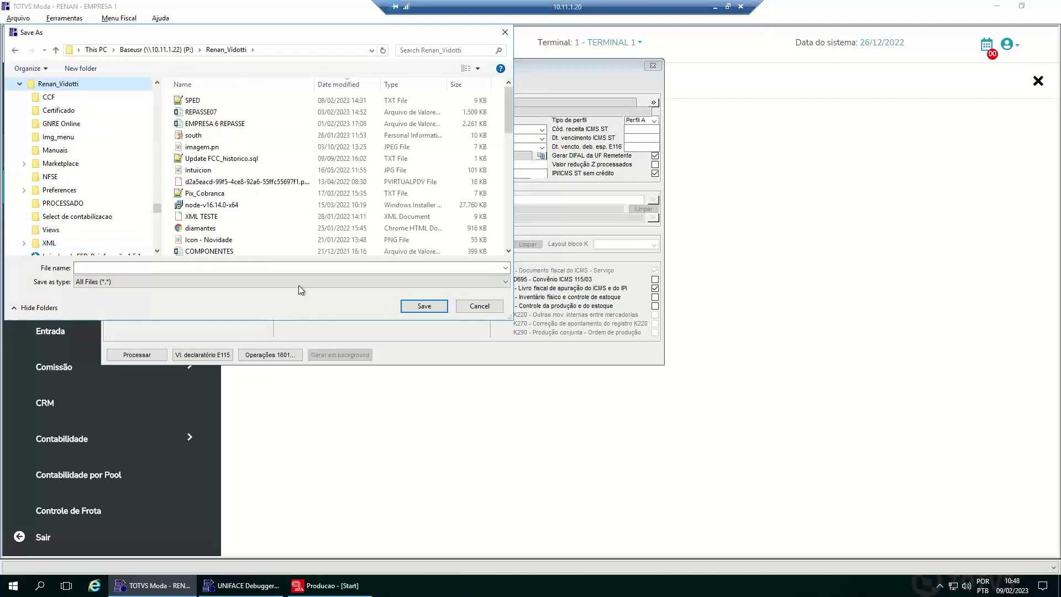
{"action": "left_click", "coordinate": [277, 268]}
{"action": "type", "text": "sped.txt"}
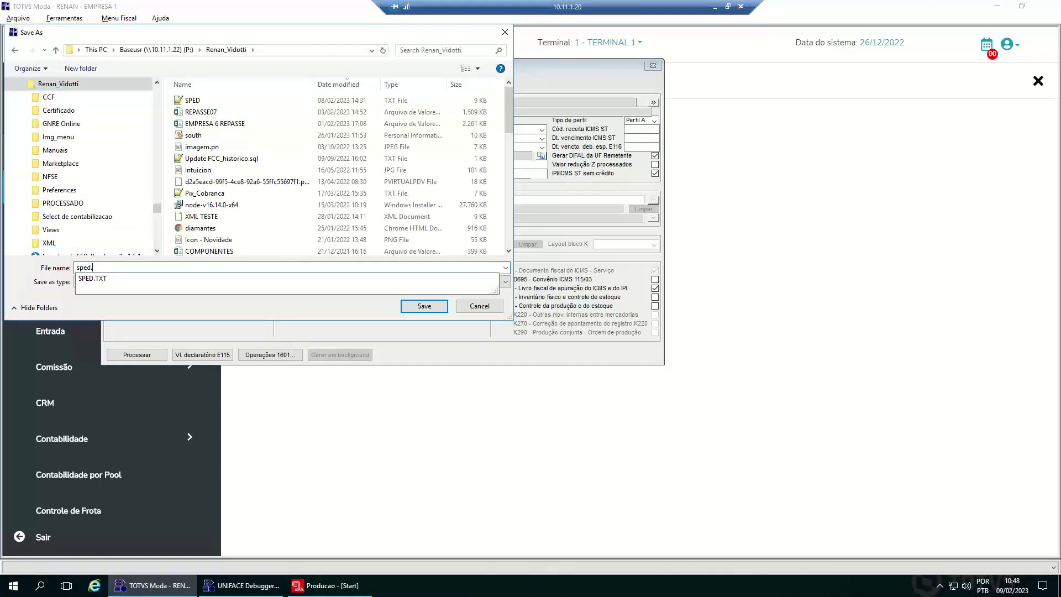
{"action": "left_click", "coordinate": [424, 305]}
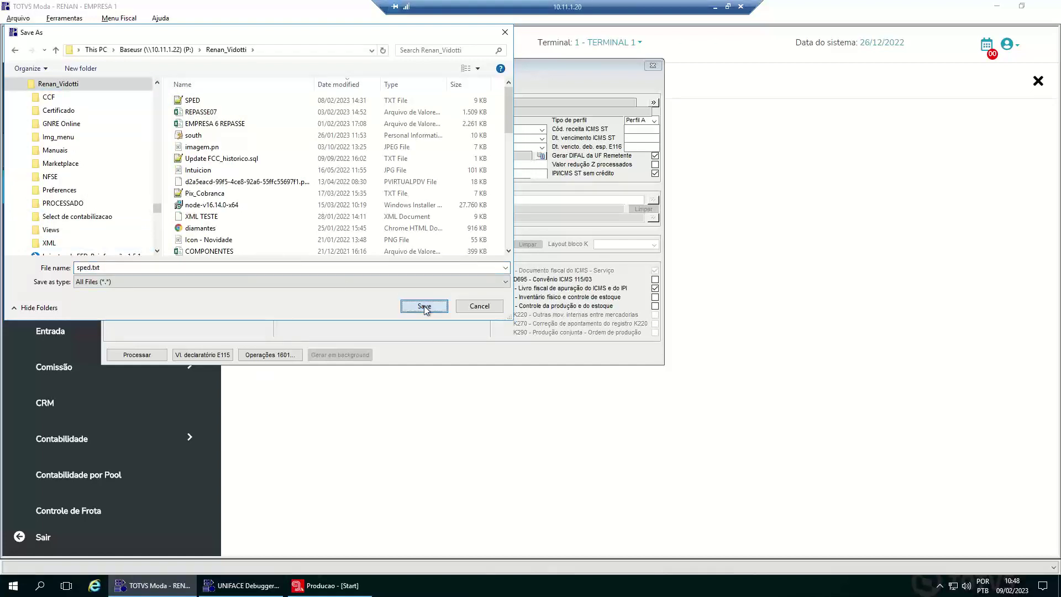
{"action": "left_click", "coordinate": [562, 296]}
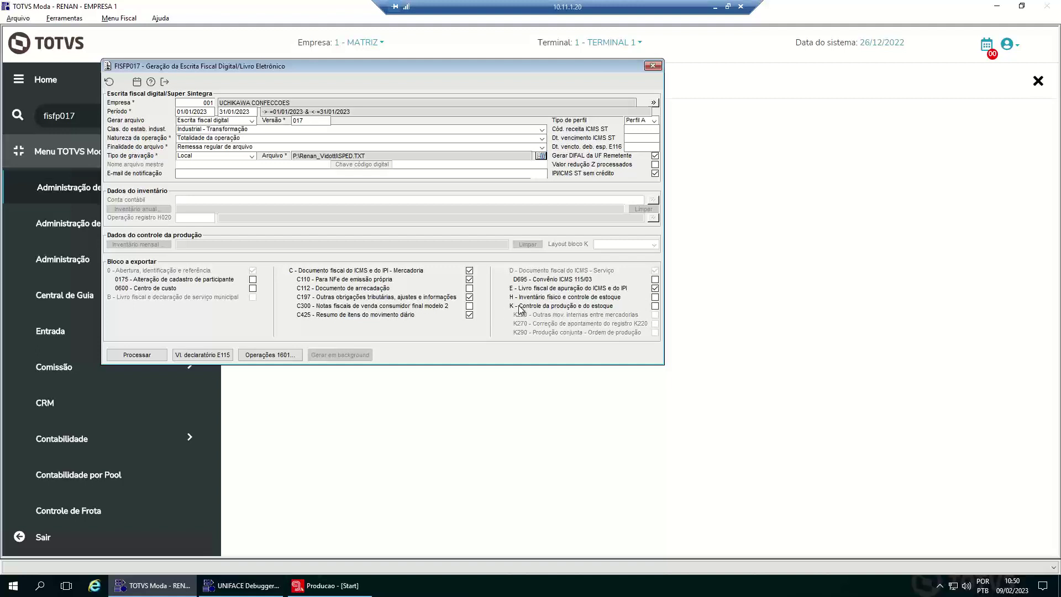
- Tick block K (Controle da produção e do estoque) for export, using the Simplificado layout
{"action": "left_click", "coordinate": [655, 306]}
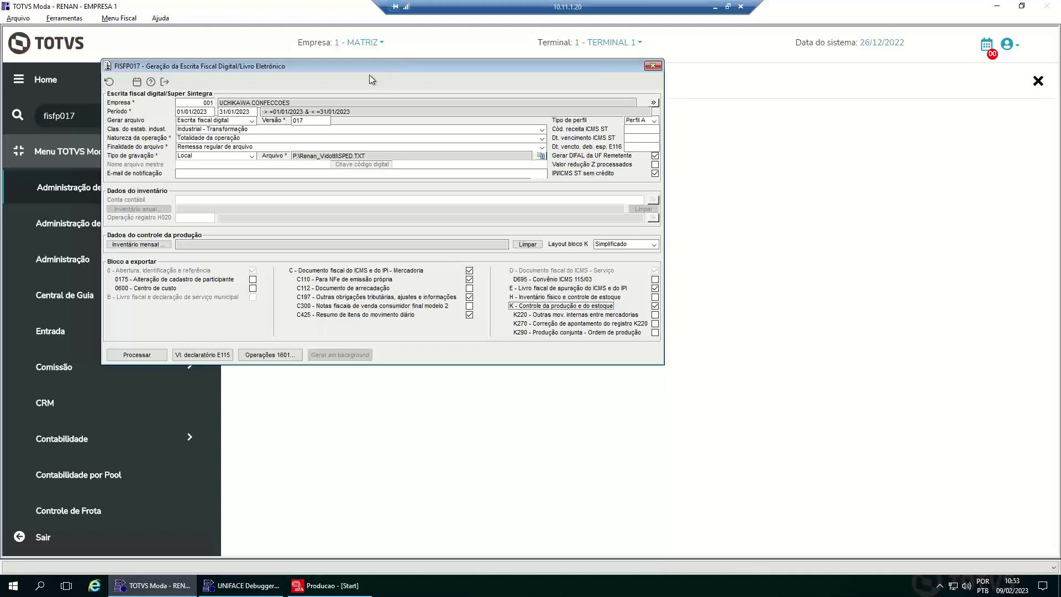
{"action": "left_click", "coordinate": [26, 19]}
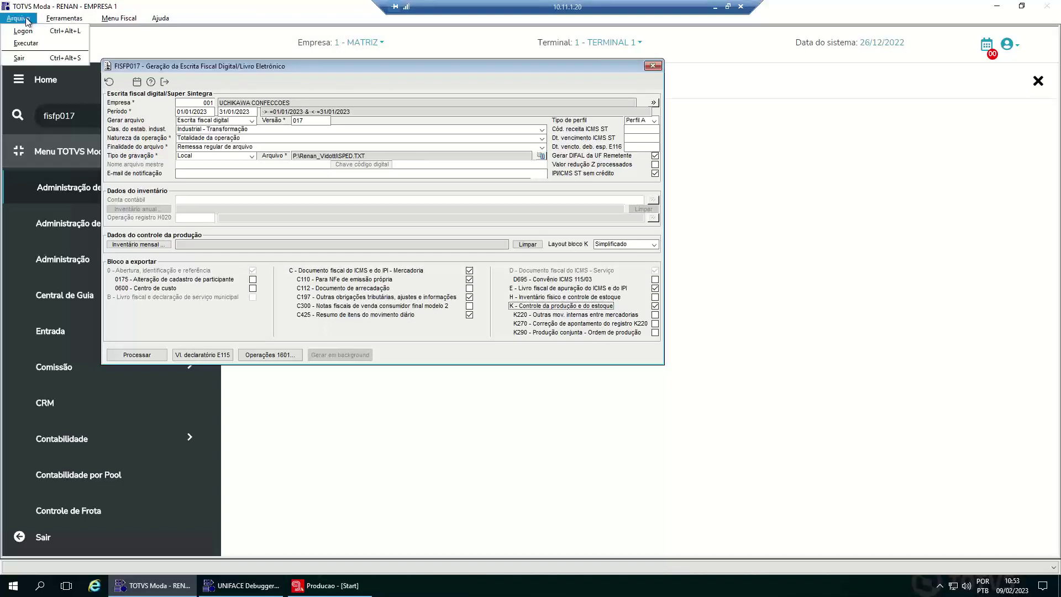
- Run program FISFM107 through Arquivo > Executar
{"action": "left_click", "coordinate": [33, 44]}
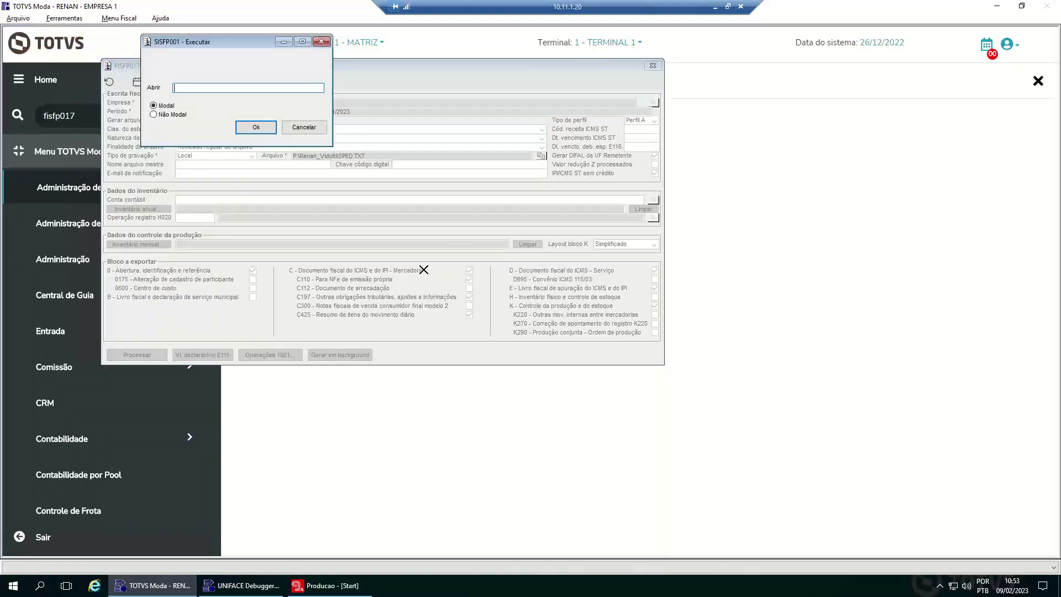
{"action": "type", "text": "FISFM107"}
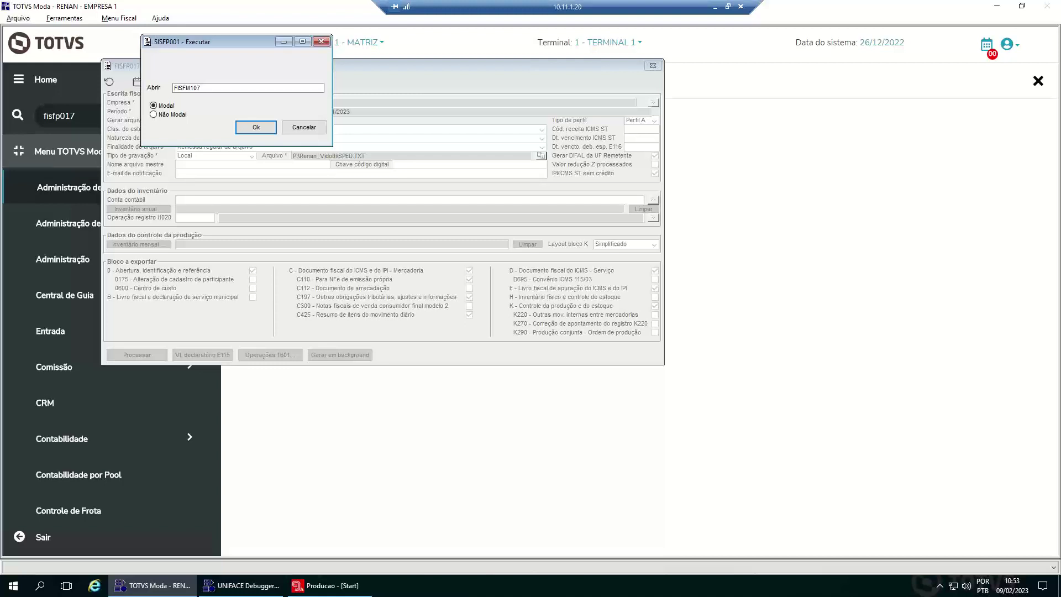
{"action": "left_click", "coordinate": [257, 128]}
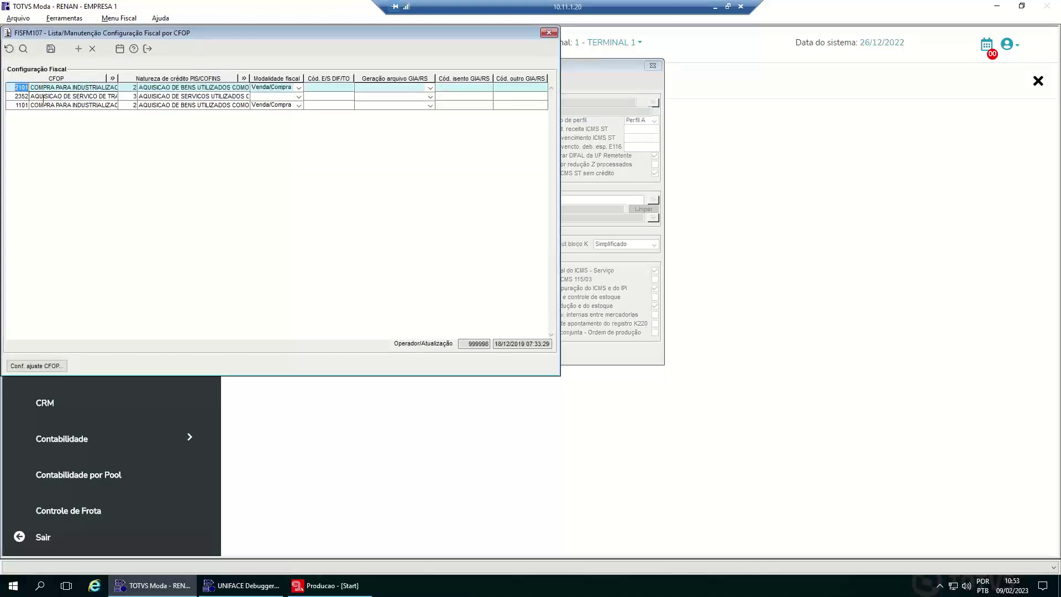
- Select CFOP 1101 and browse the SPED ICMS adjustment code list, picking AL000000
{"action": "left_click", "coordinate": [33, 106]}
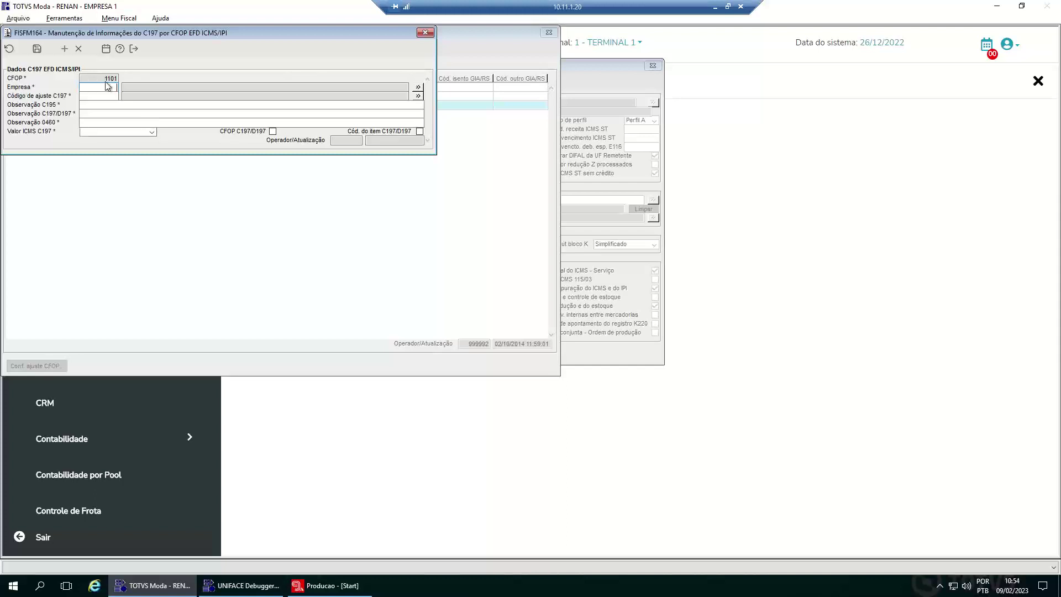
{"action": "left_click", "coordinate": [97, 97]}
{"action": "double_click", "coordinate": [97, 97]}
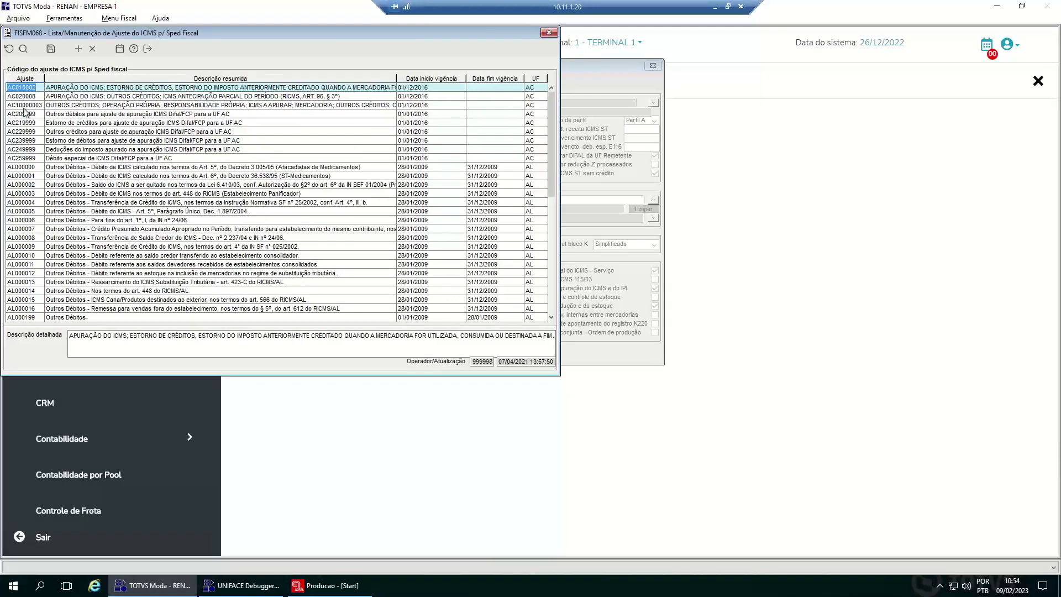
{"action": "left_click", "coordinate": [38, 167]}
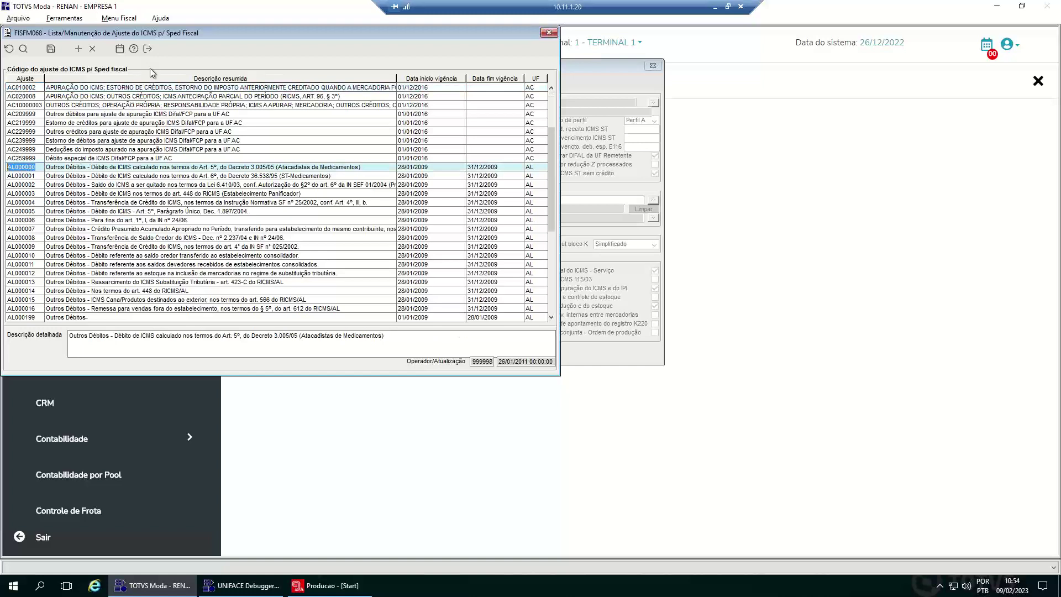
{"action": "left_click", "coordinate": [150, 49]}
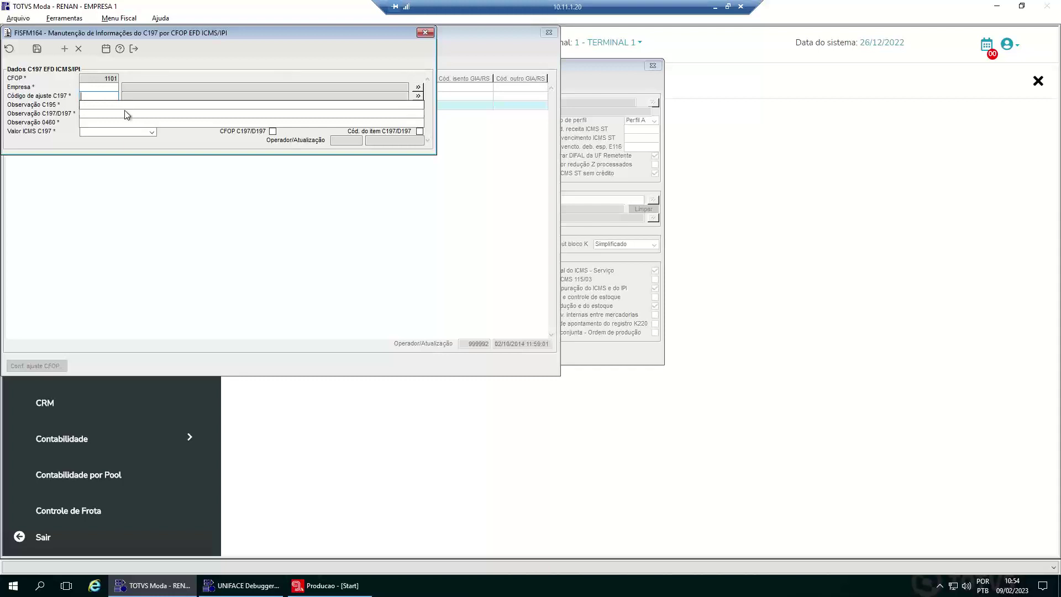
- Set Valor ICMS C197 to ICMS and exit the C197 adjustment form
{"action": "left_click", "coordinate": [86, 123]}
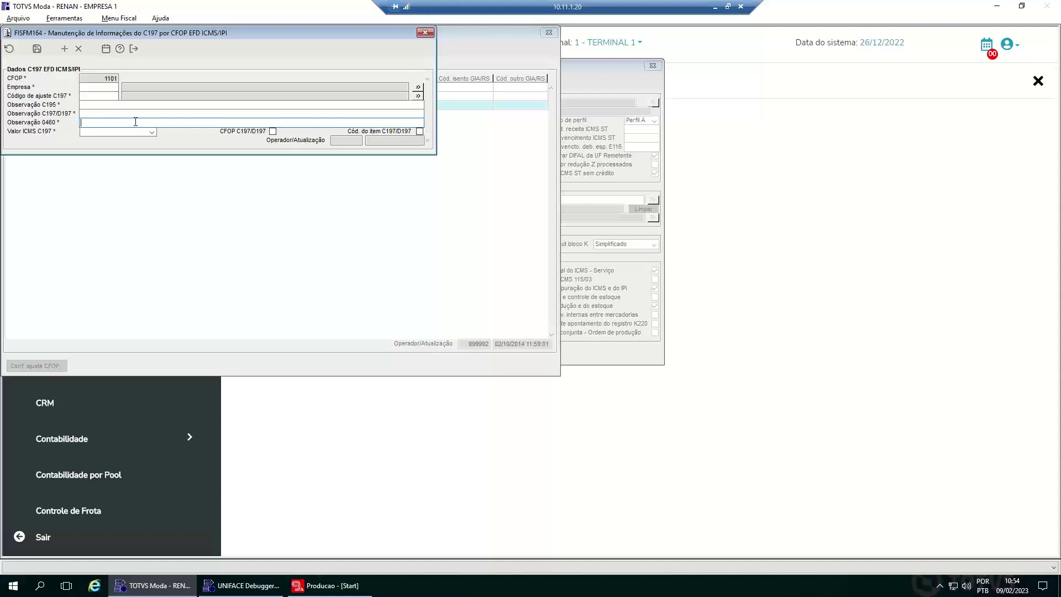
{"action": "left_click", "coordinate": [151, 132]}
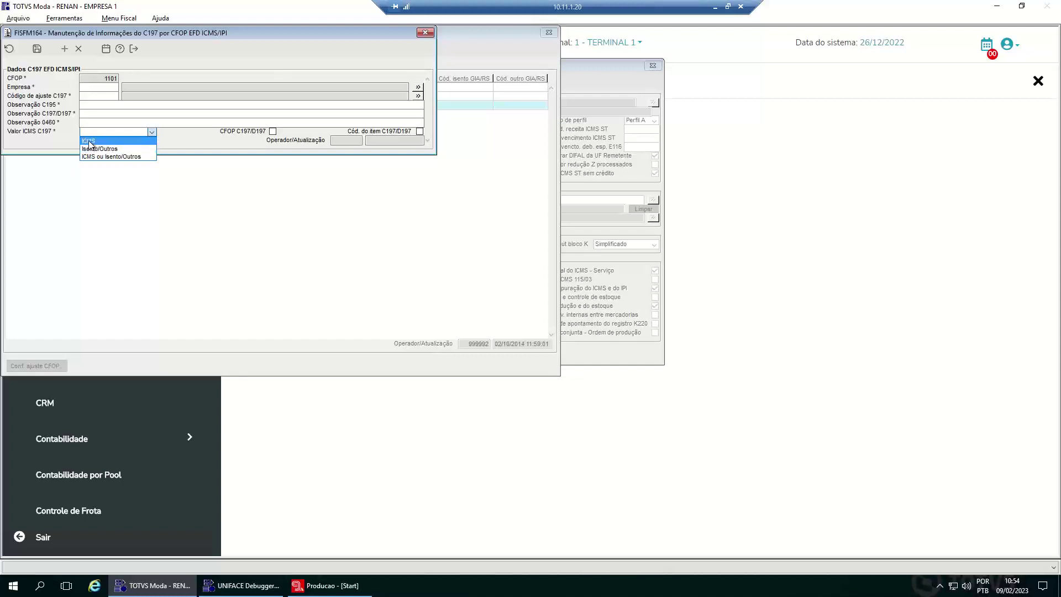
{"action": "left_click", "coordinate": [89, 141]}
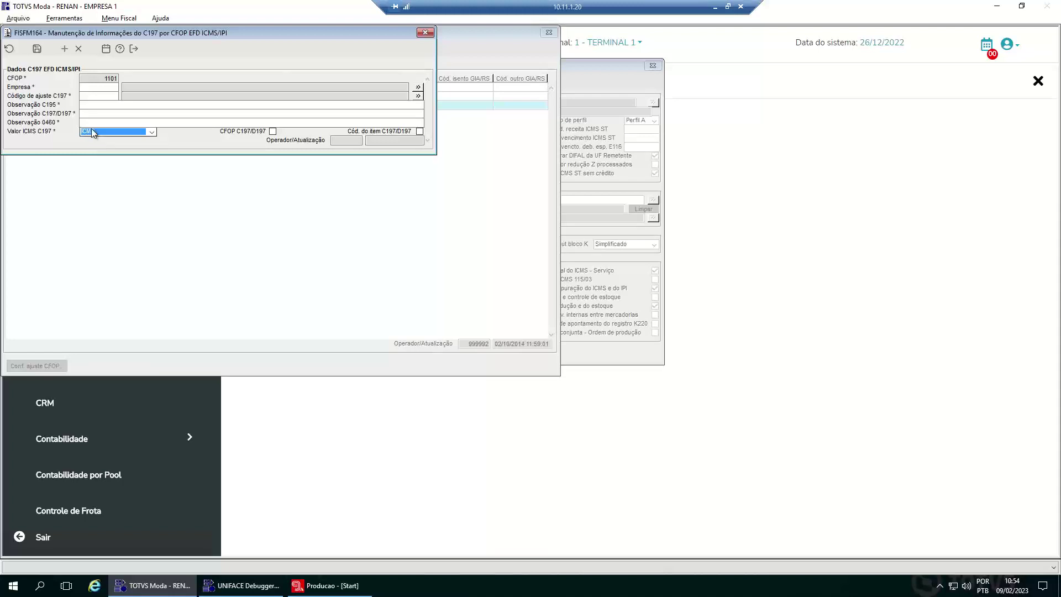
{"action": "left_click", "coordinate": [91, 131]}
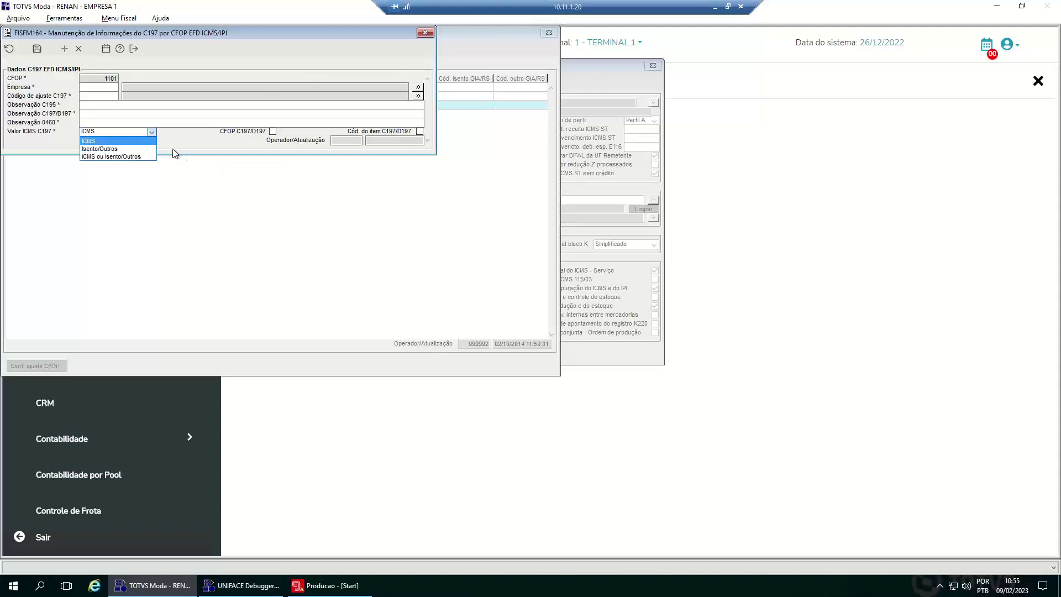
{"action": "left_click", "coordinate": [134, 46]}
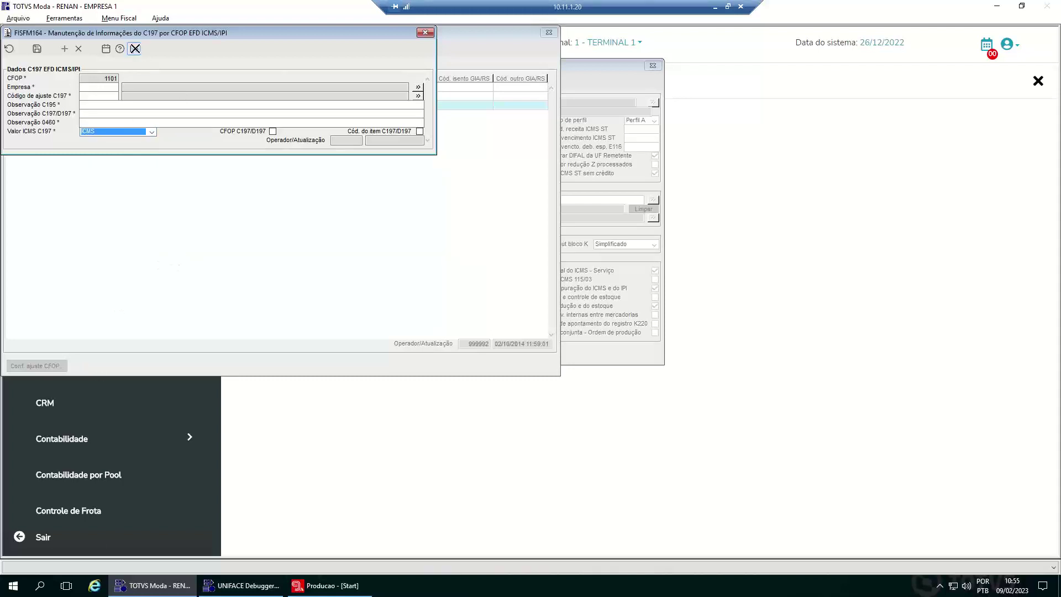
{"action": "left_click", "coordinate": [135, 49]}
- Discard the C197 form changes, run GERFM276 and load operation 500
{"action": "left_click", "coordinate": [493, 322]}
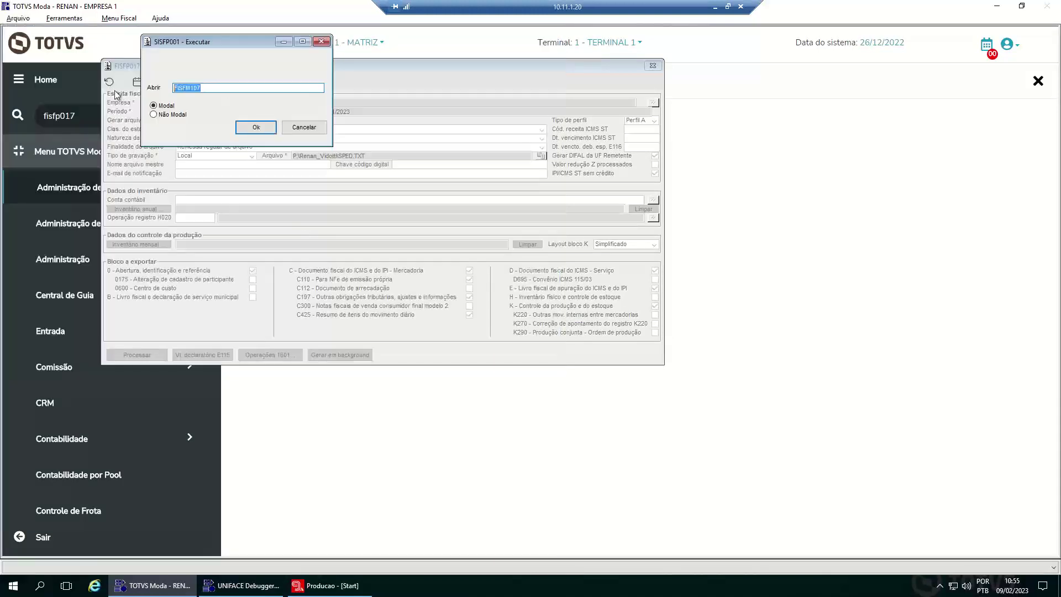
{"action": "type", "text": "GERFM"}
{"action": "key", "text": "BackSpace"}
{"action": "type", "text": "M276"}
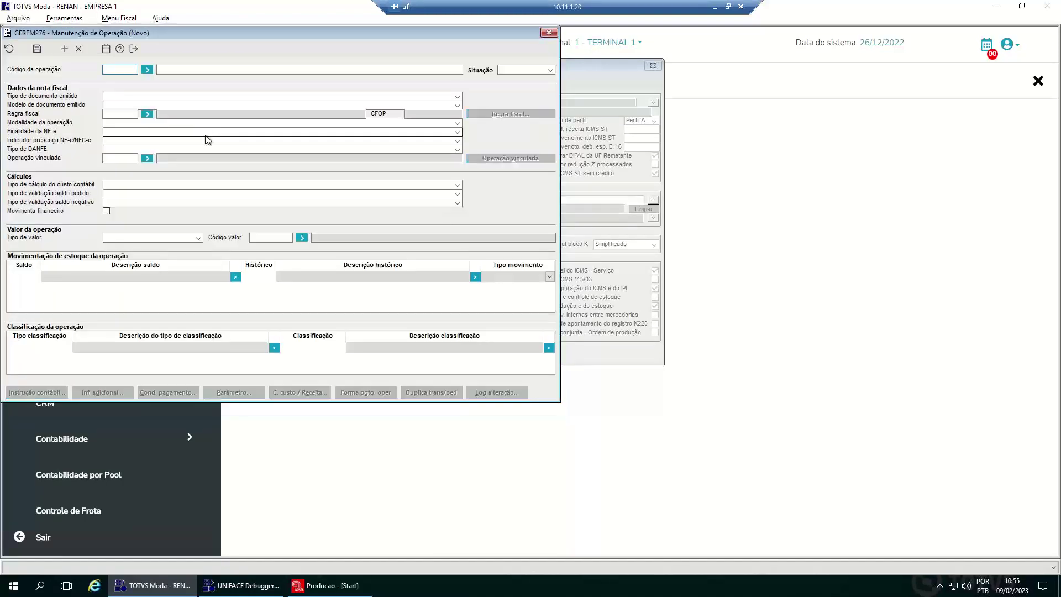
{"action": "type", "text": "1000"}
{"action": "key", "text": "Tab"}
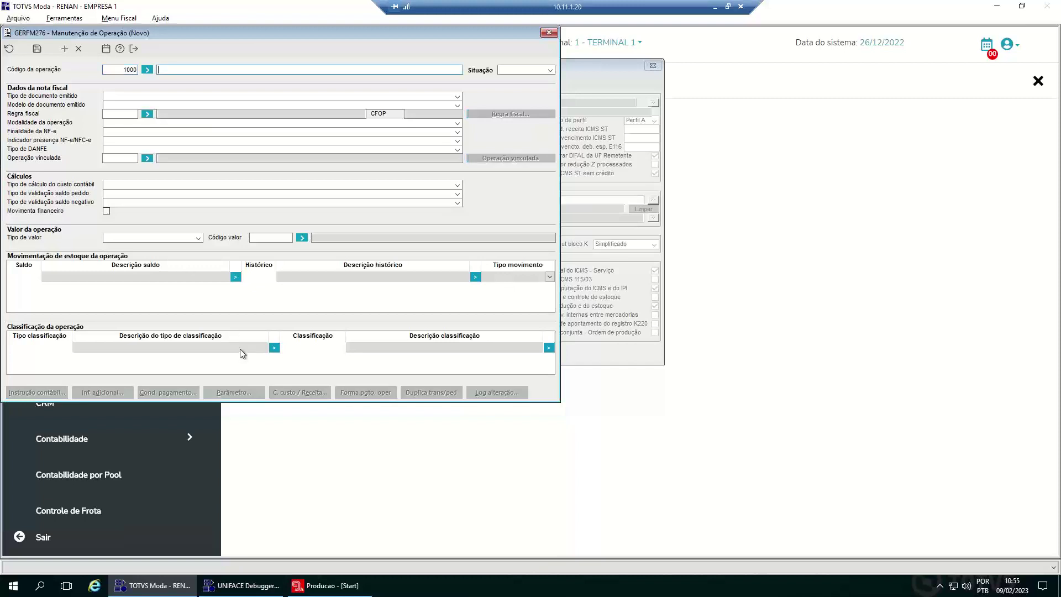
{"action": "key", "text": "shift+Tab"}
{"action": "type", "text": "500"}
{"action": "key", "text": "Return"}
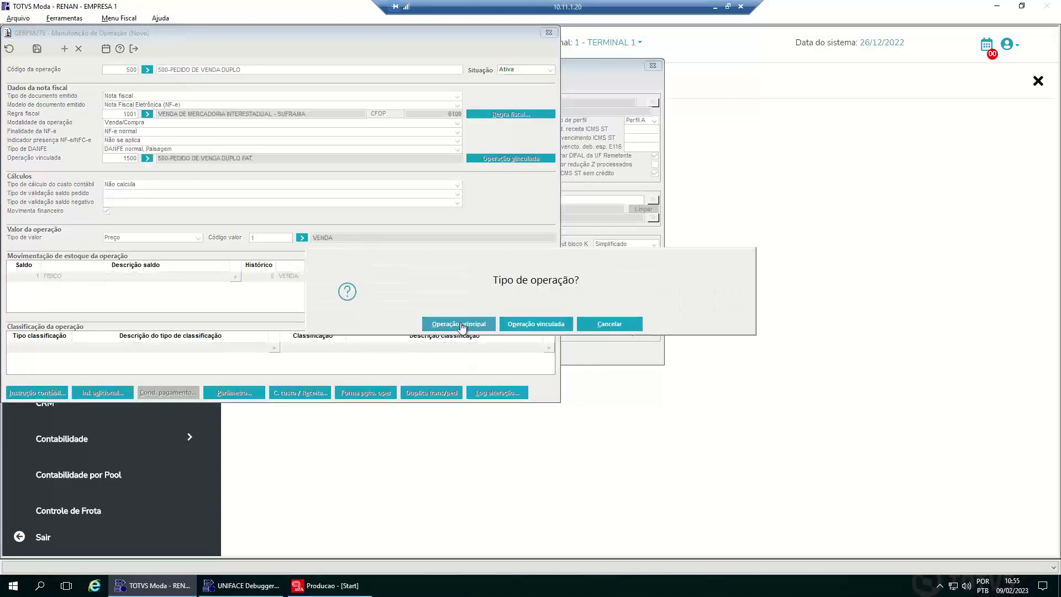
- Pick Operação principal, discard the additional info and exit, then enter program FISFP115
{"action": "left_click", "coordinate": [461, 324]}
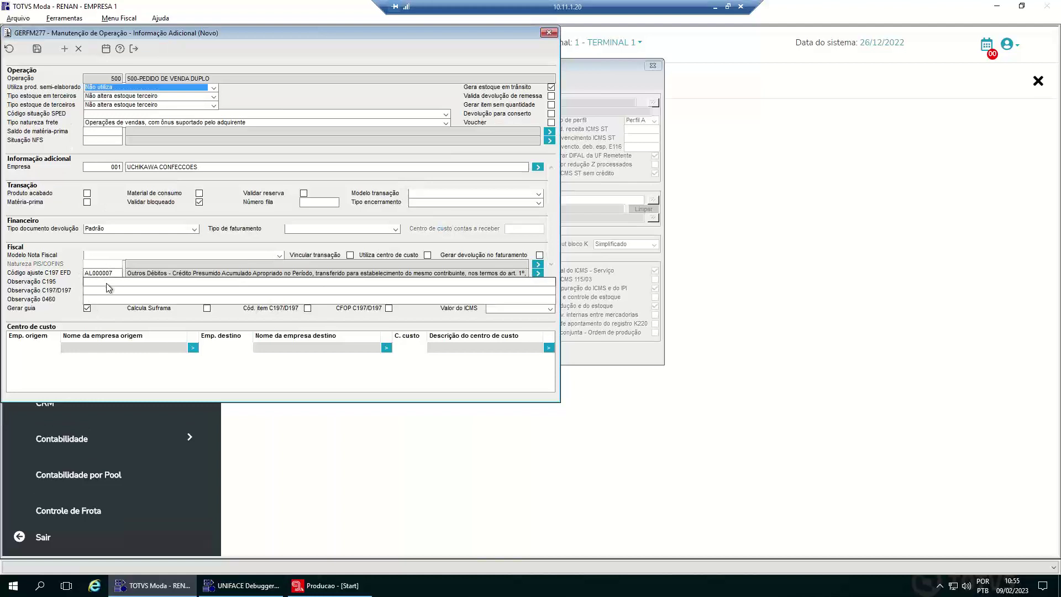
{"action": "left_click", "coordinate": [101, 299]}
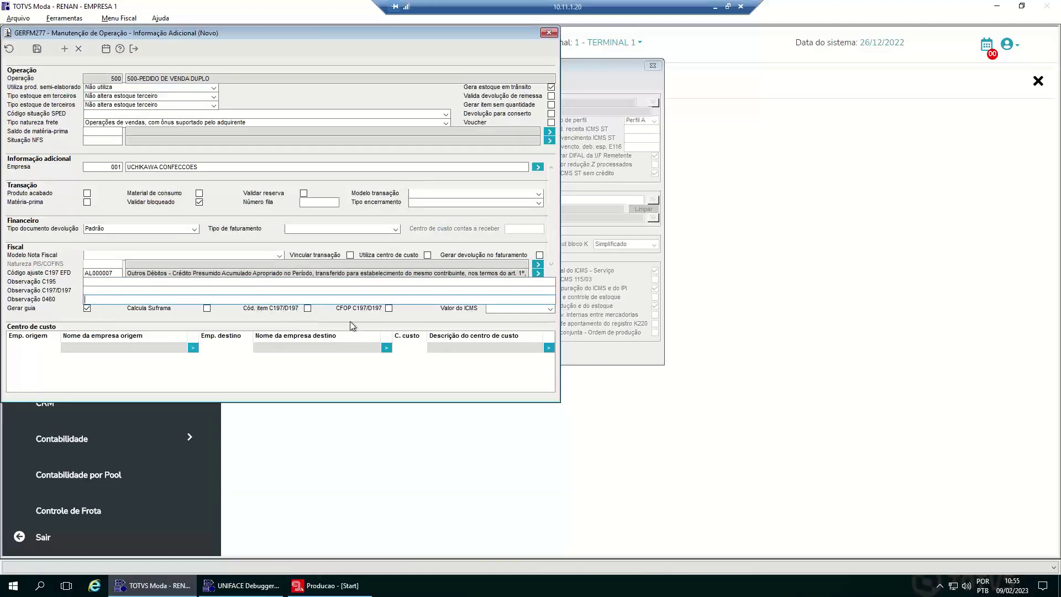
{"action": "key", "text": "Escape"}
{"action": "left_click", "coordinate": [493, 326]}
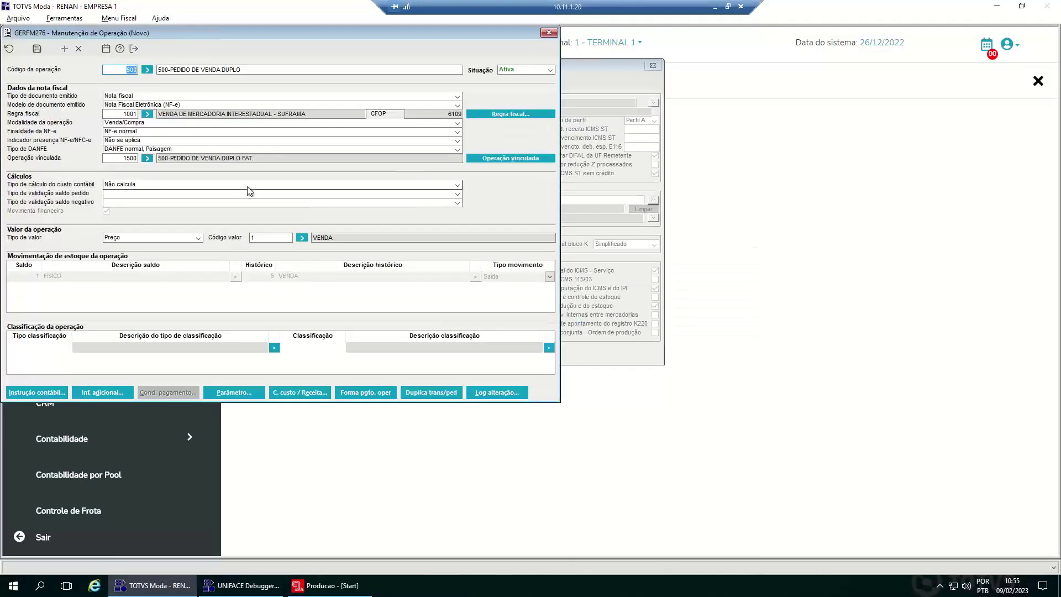
{"action": "key", "text": "Escape"}
{"action": "key", "text": "shift+Left"}
{"action": "key", "text": "shift+Left"}
{"action": "key", "text": "shift+Left"}
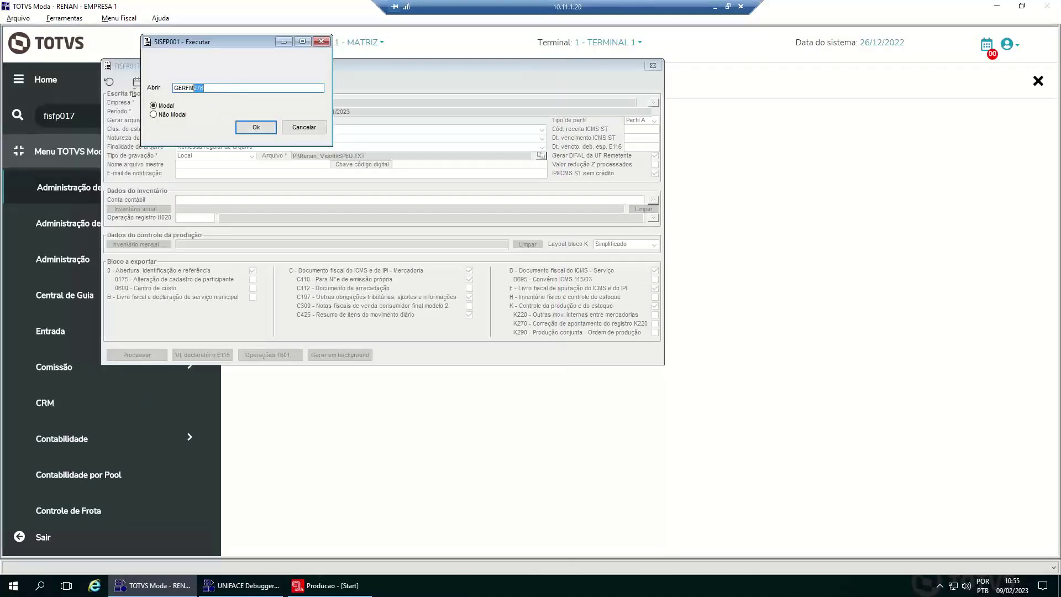
{"action": "key", "text": "shift+Home"}
{"action": "type", "text": "FISFP115"}
- Launch FISFP115 and open configuration 1, CALCULO SAIDA, from the Configurador list
{"action": "key", "text": "Return"}
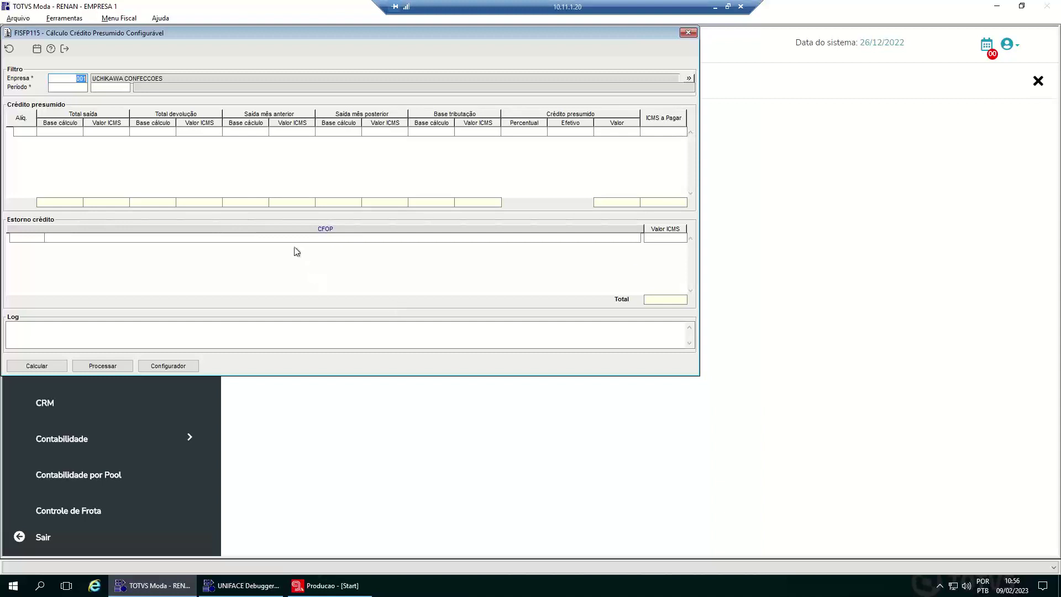
{"action": "left_click_drag", "start_coordinate": [323, 32], "coordinate": [370, 47]}
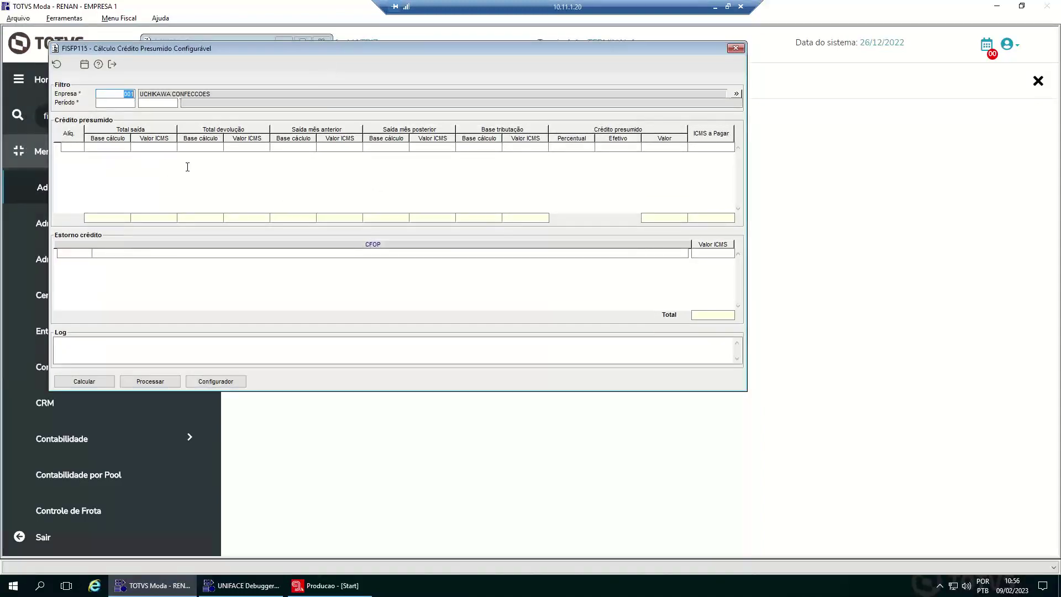
{"action": "left_click", "coordinate": [224, 381]}
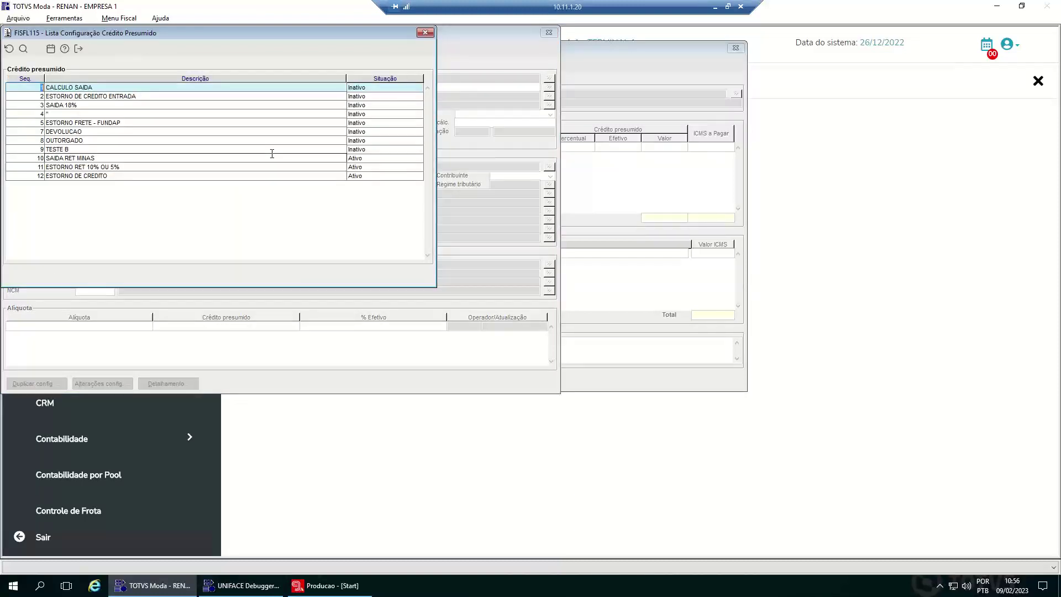
{"action": "key", "text": "Return"}
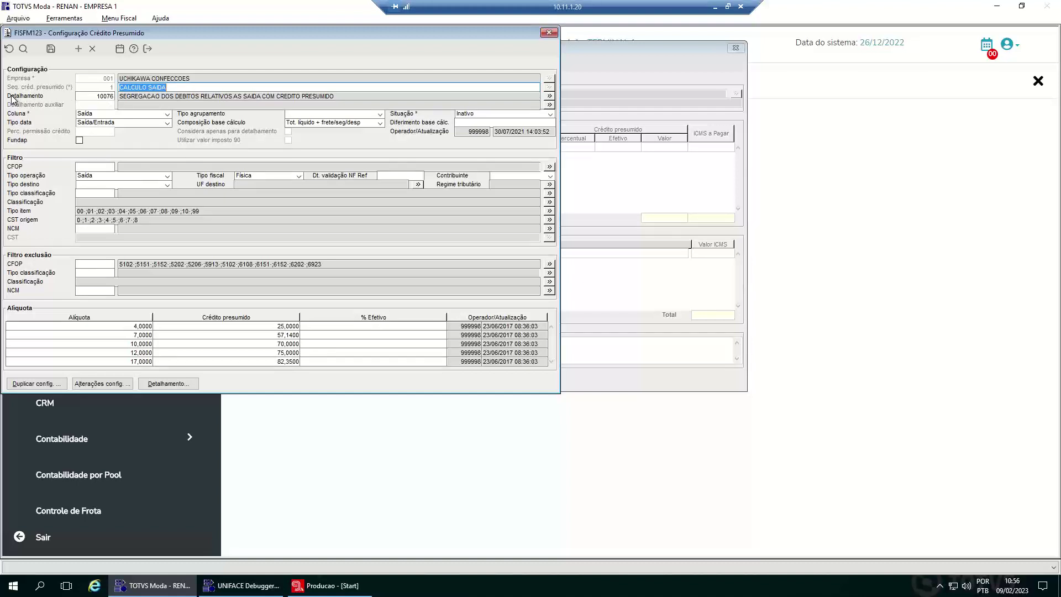
{"action": "left_click", "coordinate": [90, 98]}
{"action": "left_click", "coordinate": [158, 382]}
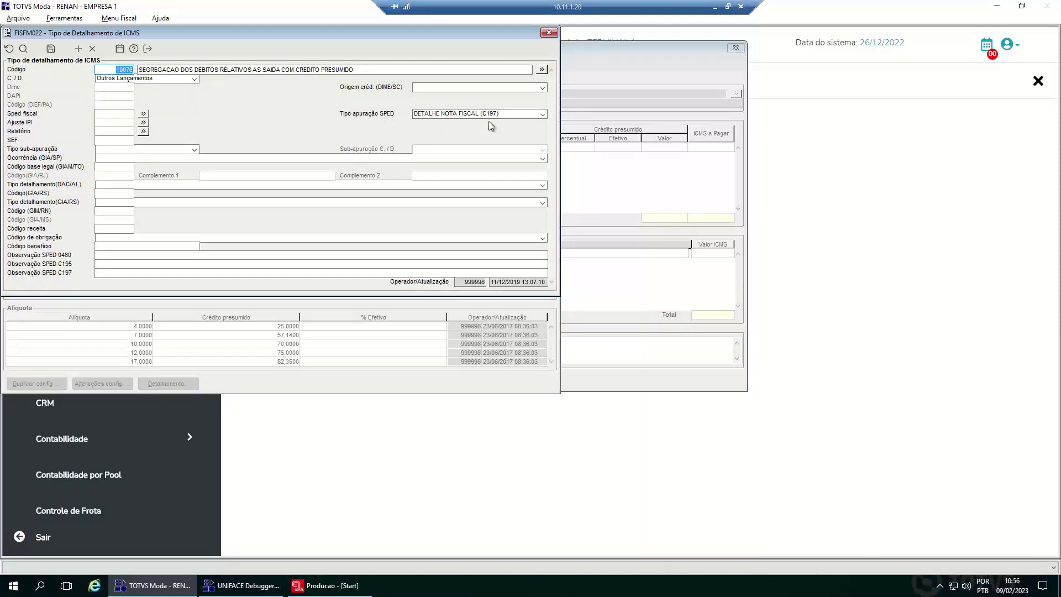
{"action": "left_click", "coordinate": [513, 115]}
{"action": "left_click", "coordinate": [513, 114]}
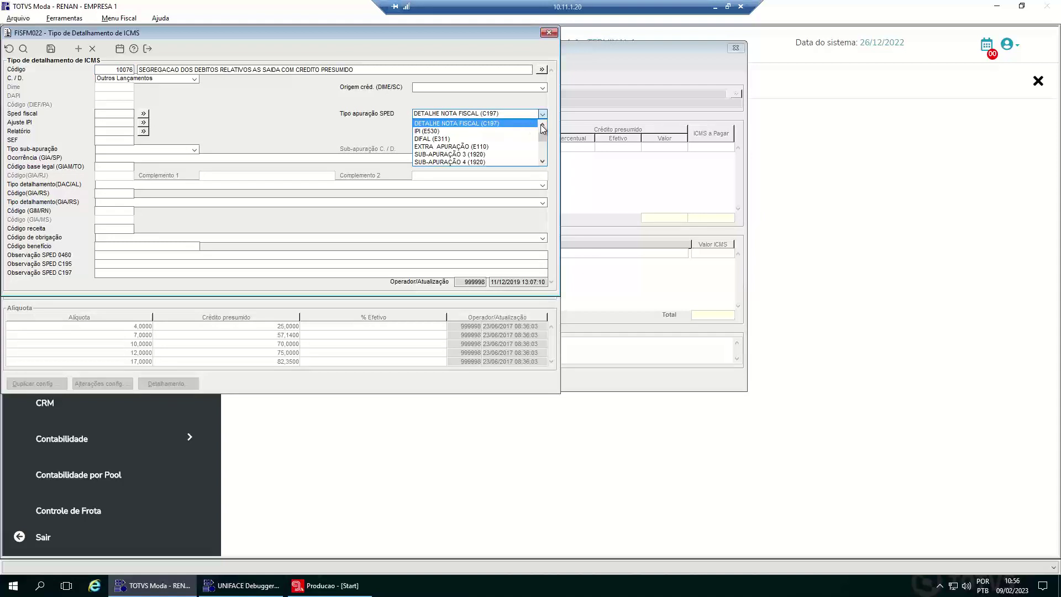
{"action": "left_click", "coordinate": [542, 125]}
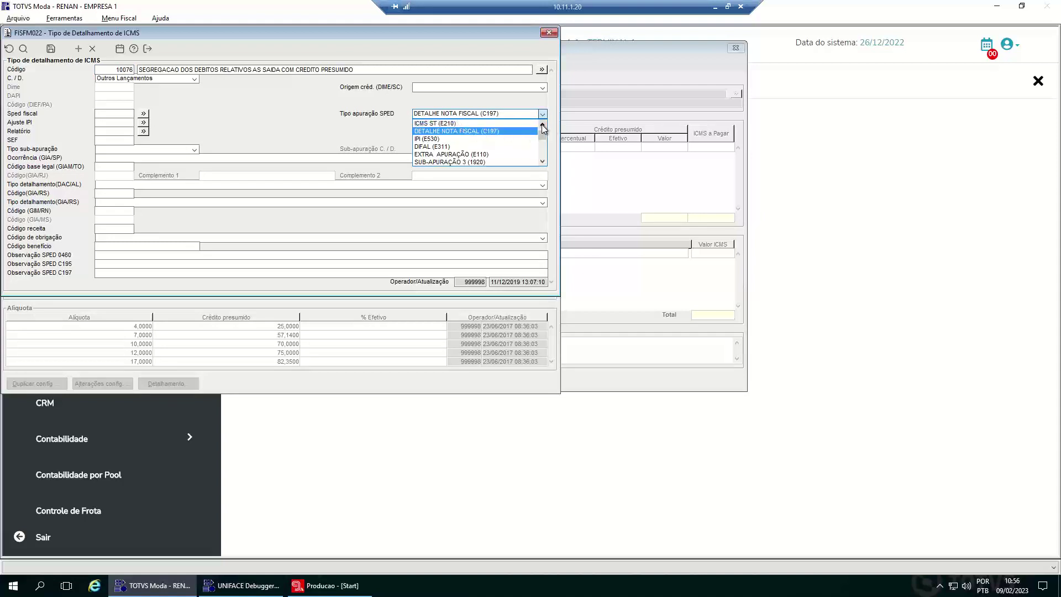
{"action": "left_click", "coordinate": [542, 124]}
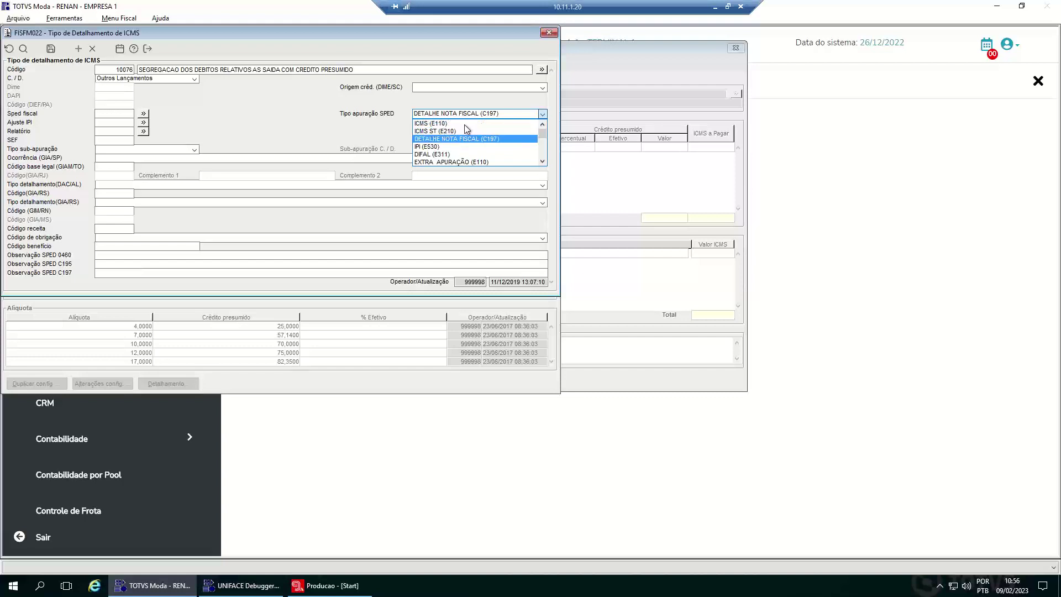
{"action": "left_click", "coordinate": [319, 129]}
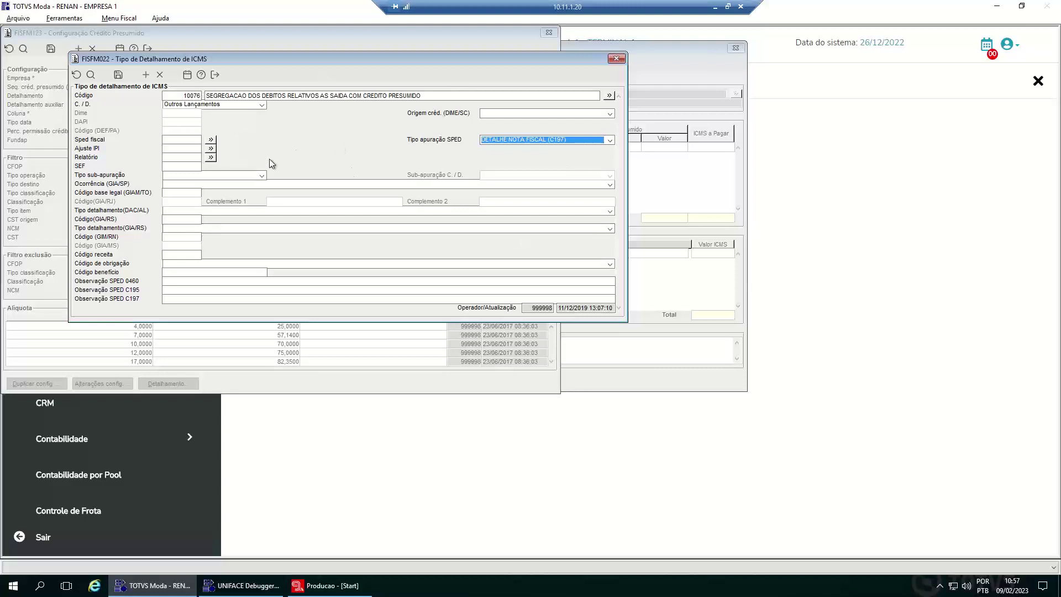
- Browse the Tipo sub-apuração and Tipo apuração SPED lists and leave both unchanged
{"action": "left_click", "coordinate": [262, 176]}
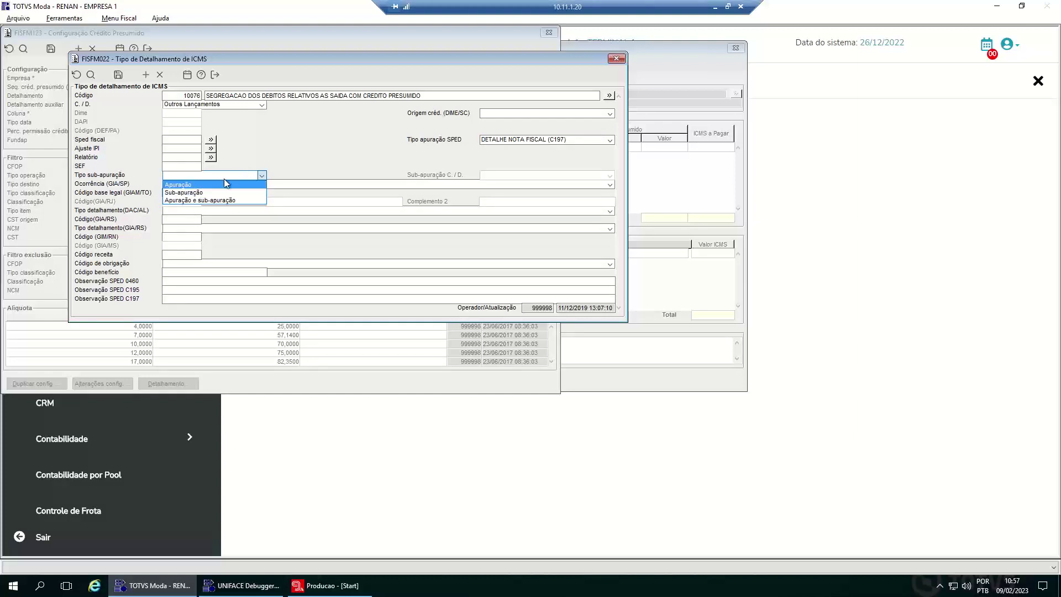
{"action": "left_click", "coordinate": [305, 148]}
{"action": "left_click", "coordinate": [552, 140]}
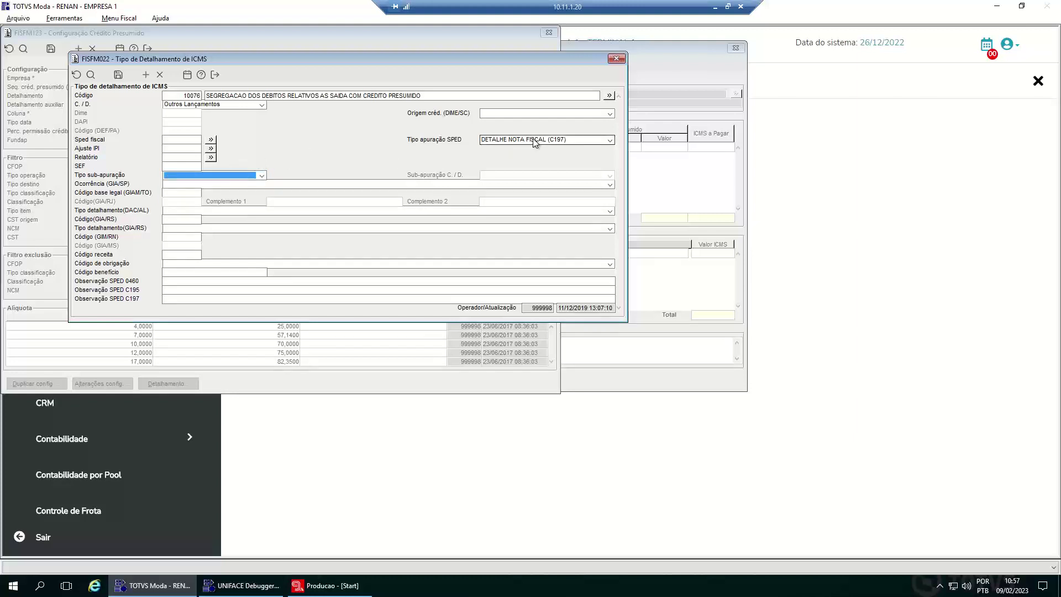
{"action": "scroll", "coordinate": [599, 154], "scroll_direction": "up", "scroll_amount": 1}
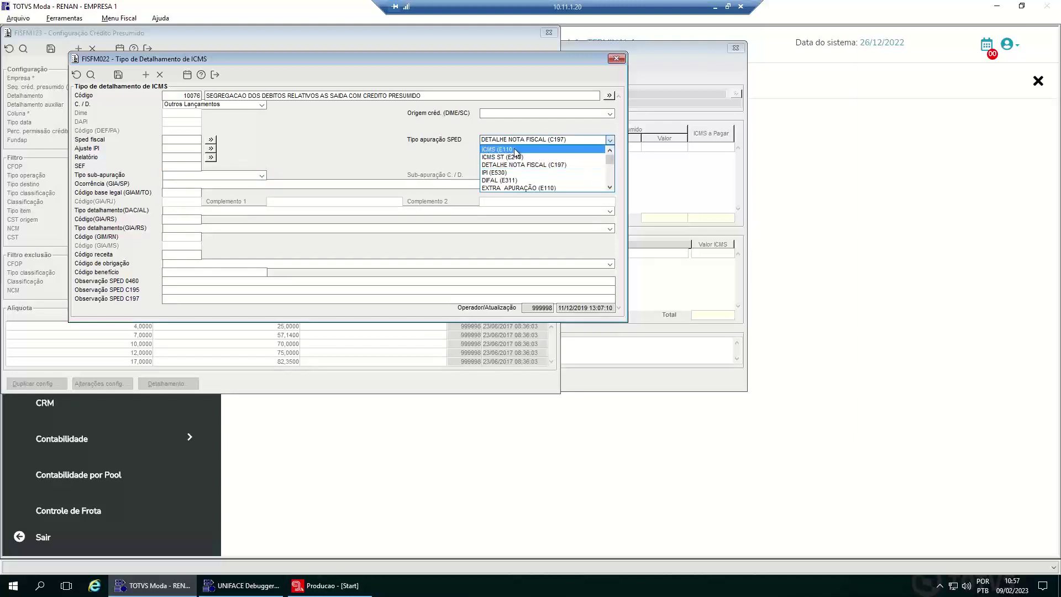
{"action": "left_click", "coordinate": [610, 188]}
{"action": "left_click", "coordinate": [610, 188]}
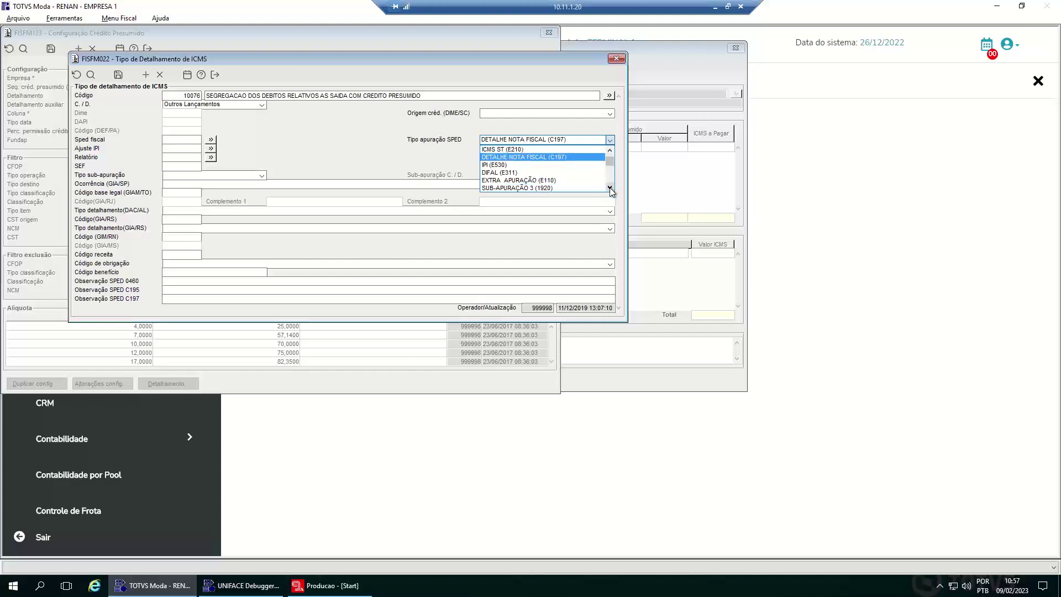
{"action": "left_click", "coordinate": [610, 188]}
{"action": "left_click", "coordinate": [610, 188]}
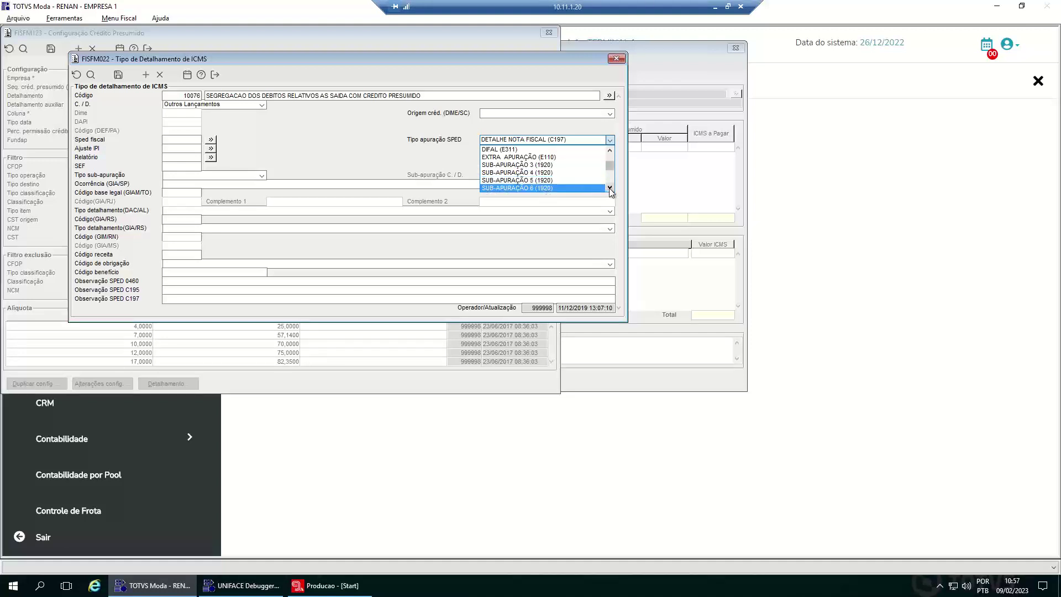
{"action": "left_click", "coordinate": [610, 151]}
{"action": "left_click", "coordinate": [610, 151]}
{"action": "left_click", "coordinate": [610, 151]}
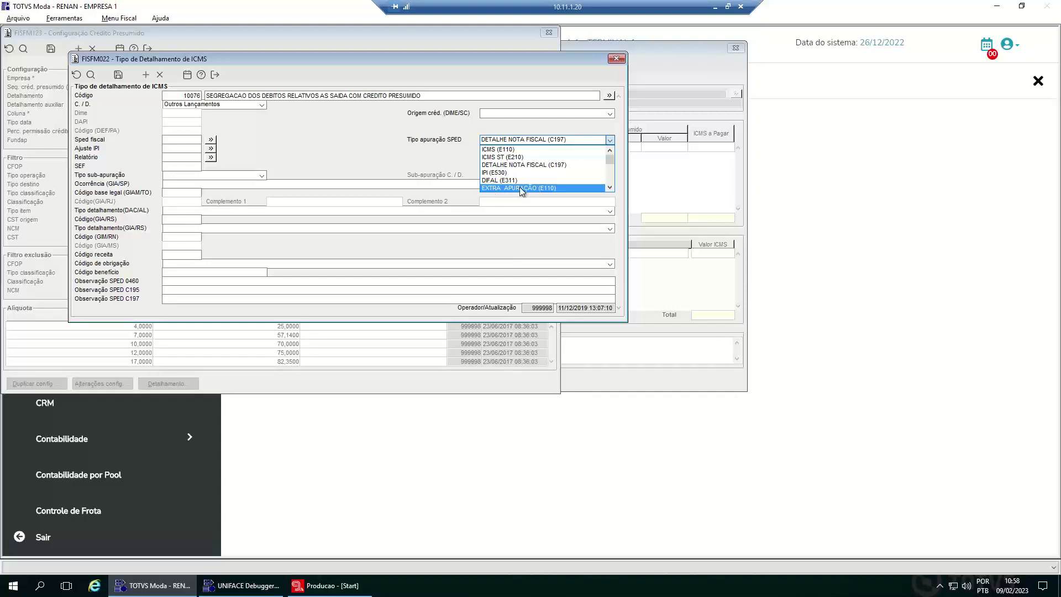
{"action": "left_click", "coordinate": [366, 158]}
- Close FISFM022, FISFM123 and FISFP115, and cancel the Executar dialog
{"action": "left_click", "coordinate": [215, 76]}
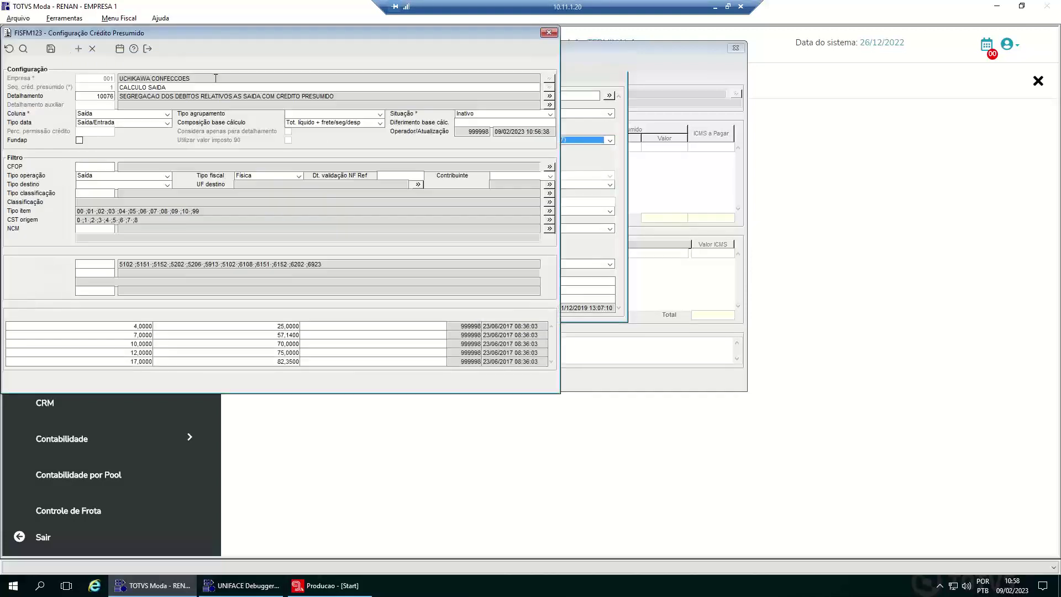
{"action": "left_click", "coordinate": [148, 48]}
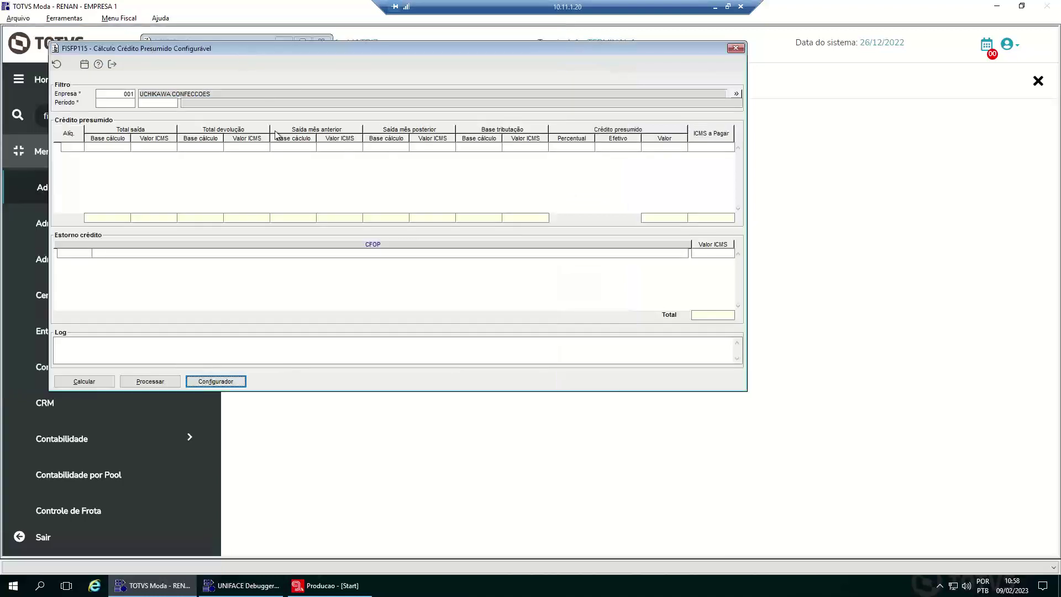
{"action": "left_click", "coordinate": [112, 64]}
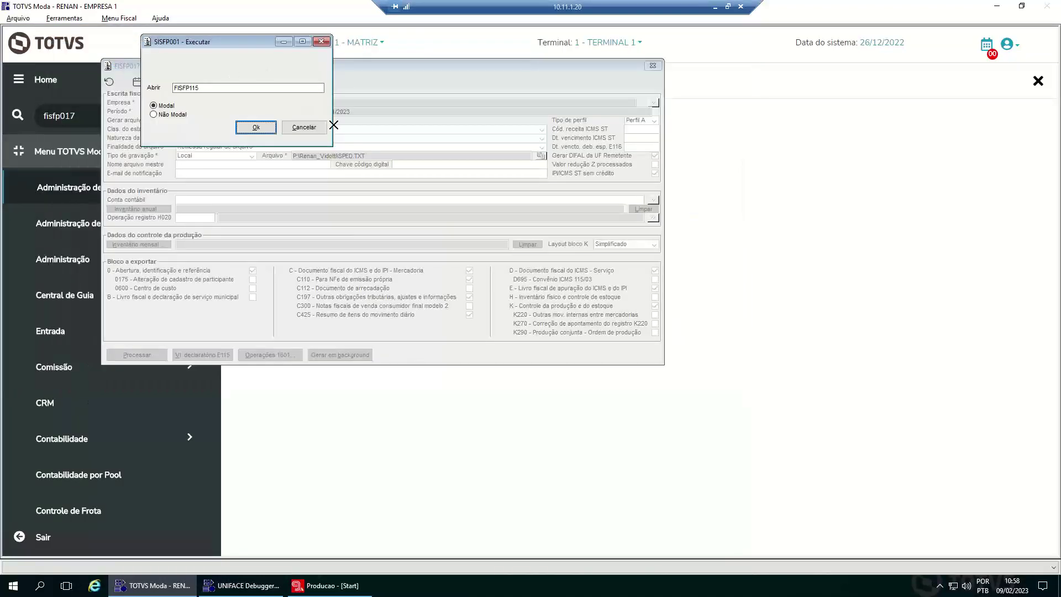
{"action": "left_click", "coordinate": [309, 127]}
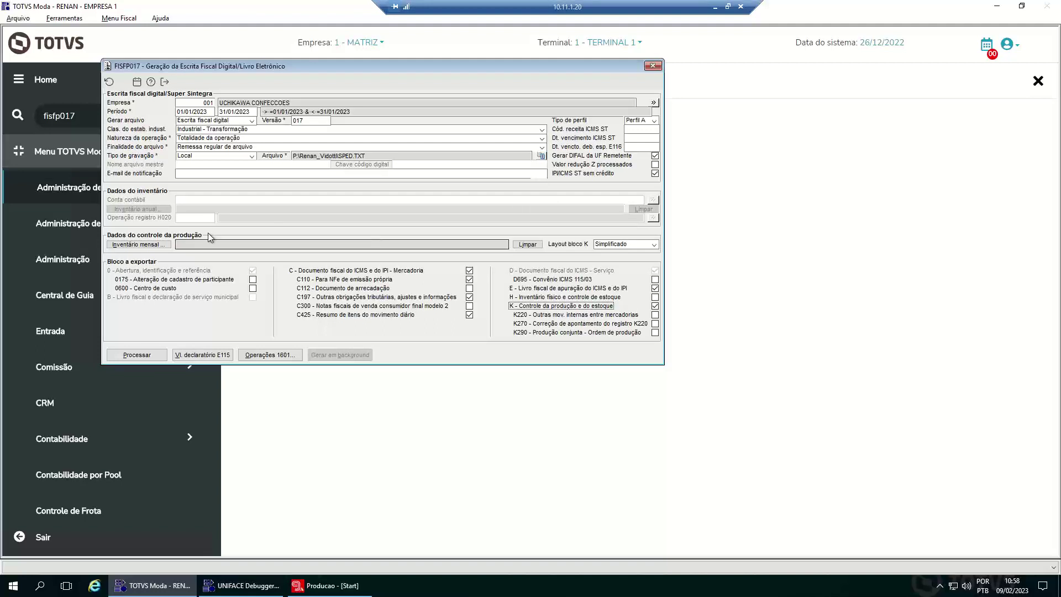
- Run routine PRDFP105 (Bloco H product balance inventory) from Arquivo > Executar
{"action": "left_click", "coordinate": [18, 18]}
{"action": "left_click", "coordinate": [33, 43]}
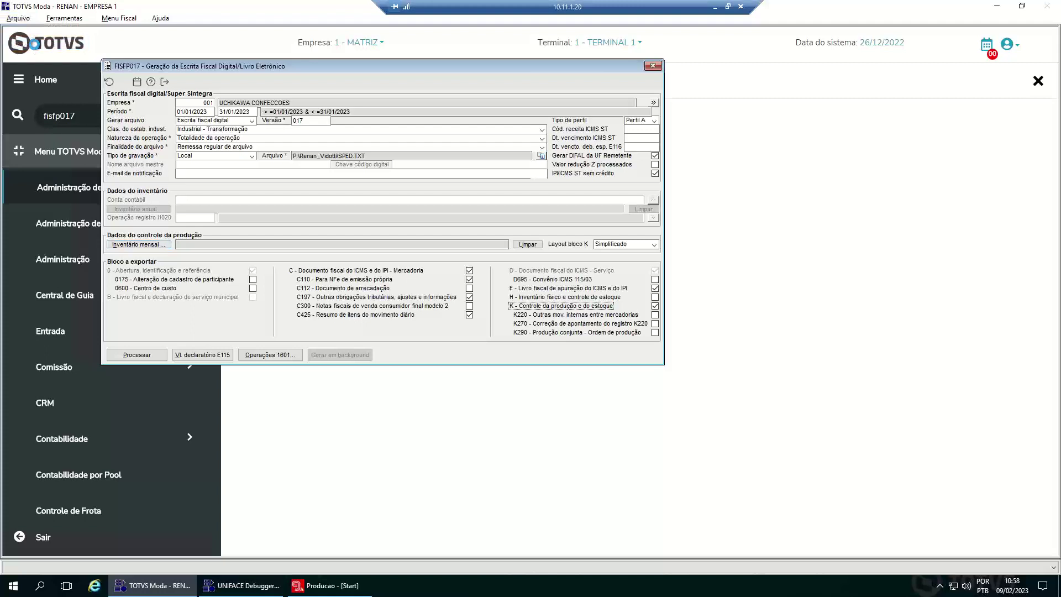
{"action": "type", "text": "FIS"}
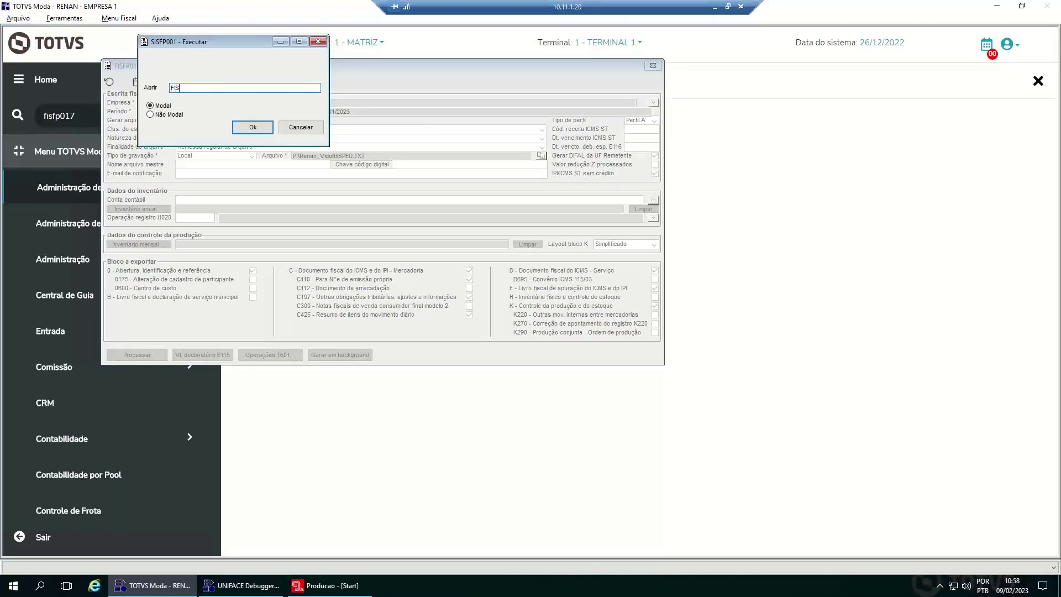
{"action": "key", "text": "BackSpace"}
{"action": "key", "text": "BackSpace"}
{"action": "key", "text": "BackSpace"}
{"action": "type", "text": "PRDFP105"}
{"action": "key", "text": "Return"}
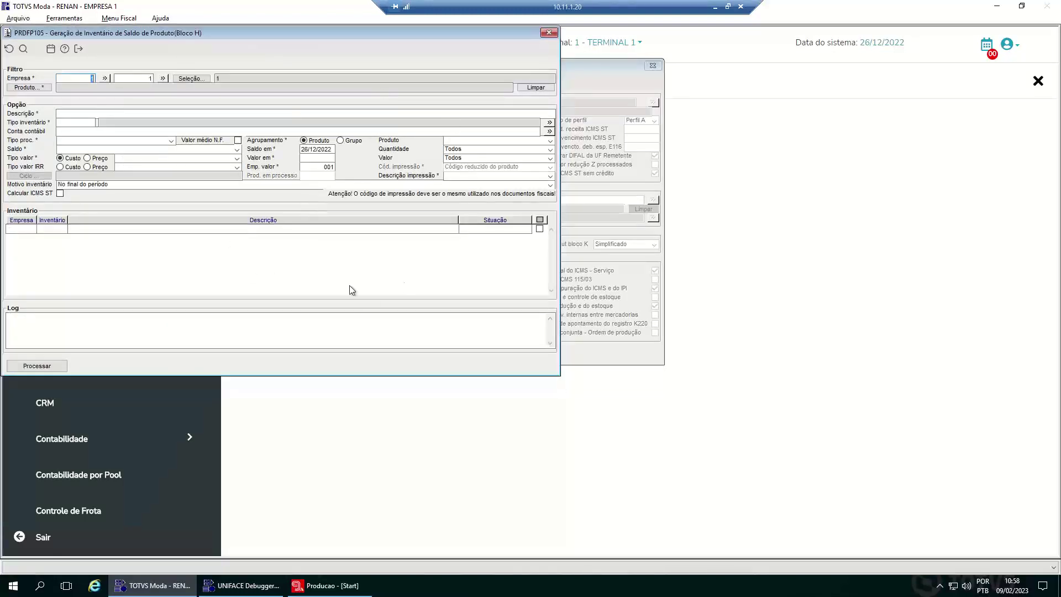
- Inspect the PRDFP105 Saldo type list unchanged, then close the routine and cancel Executar
{"action": "left_click", "coordinate": [160, 133]}
{"action": "left_click", "coordinate": [133, 150]}
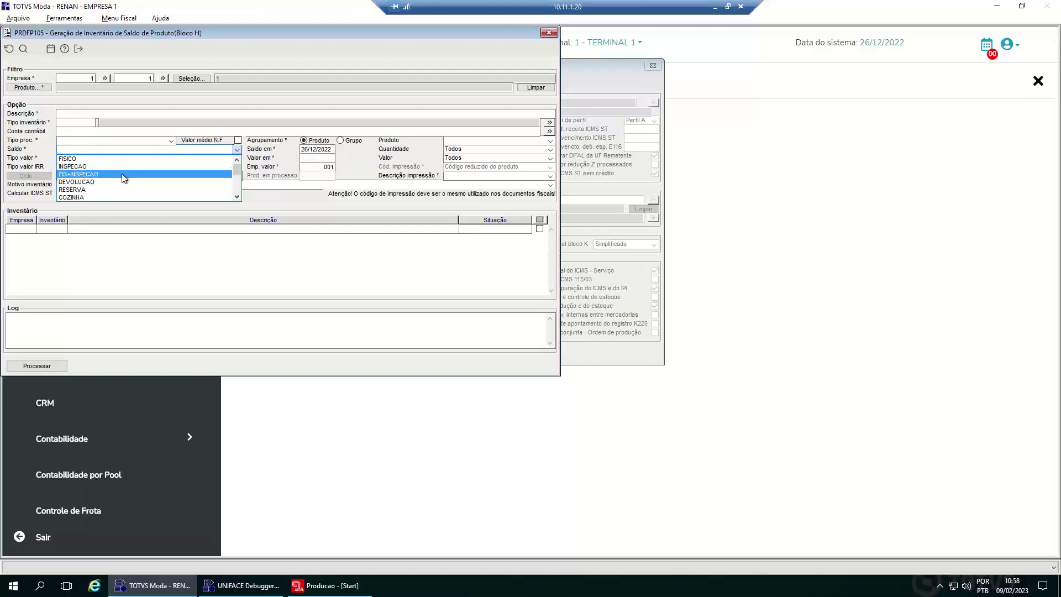
{"action": "scroll", "coordinate": [124, 179], "scroll_direction": "down", "scroll_amount": 3}
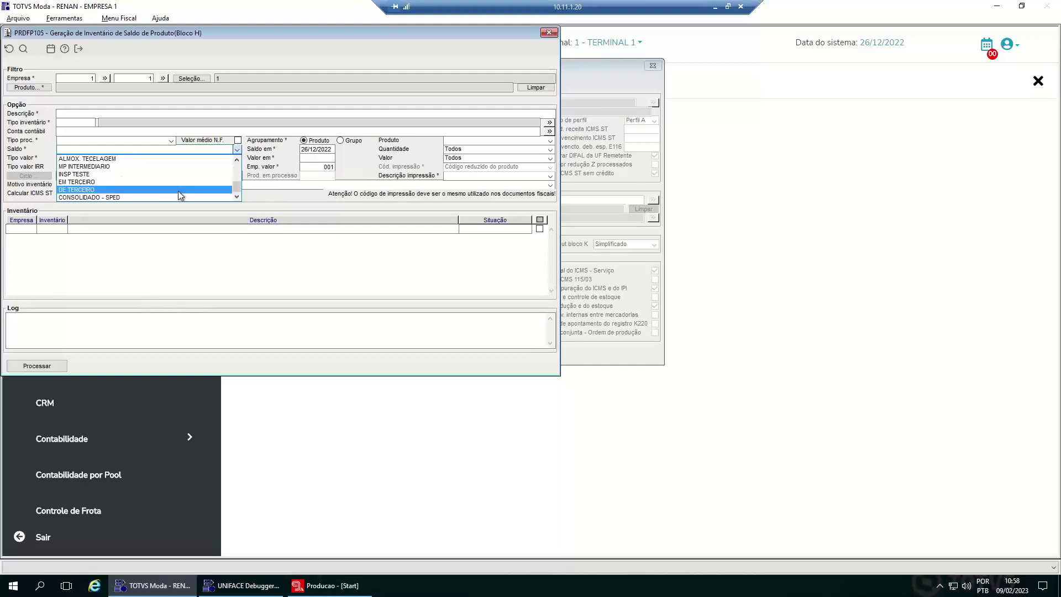
{"action": "left_click", "coordinate": [247, 178]}
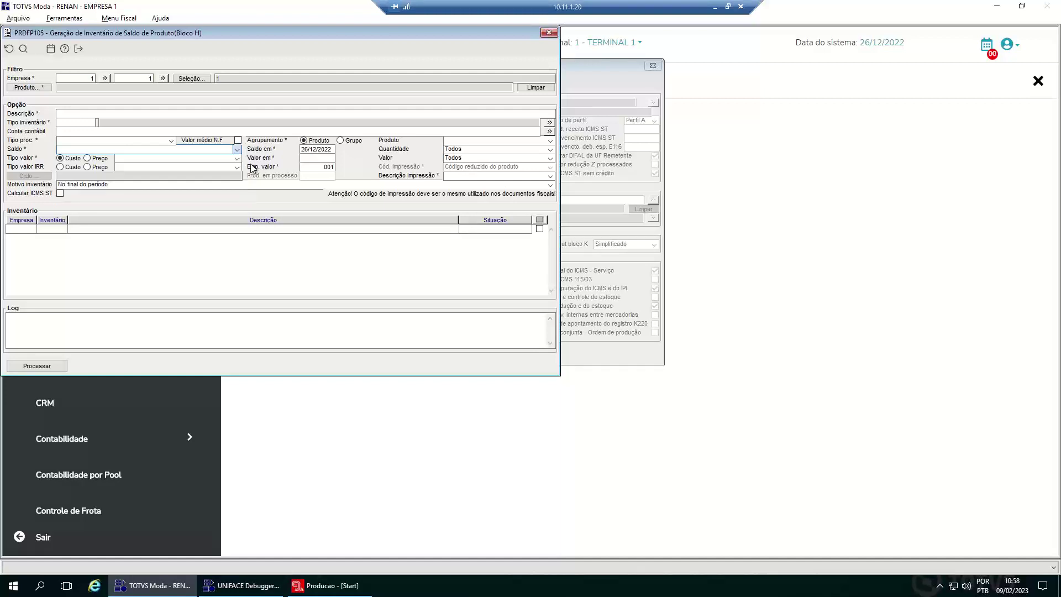
{"action": "left_click", "coordinate": [321, 161]}
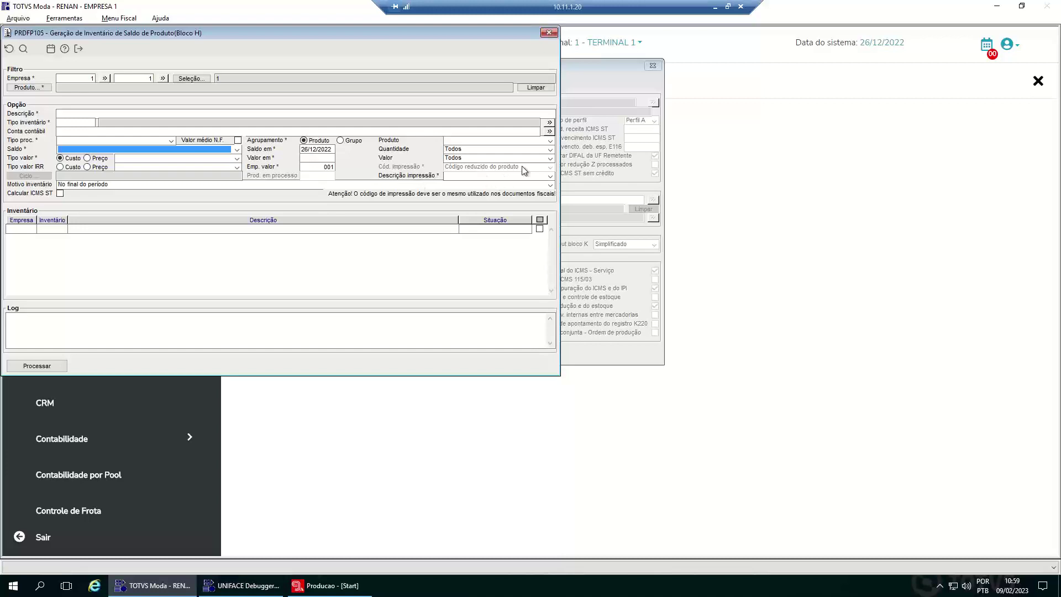
{"action": "left_click", "coordinate": [81, 48]}
{"action": "left_click", "coordinate": [302, 125]}
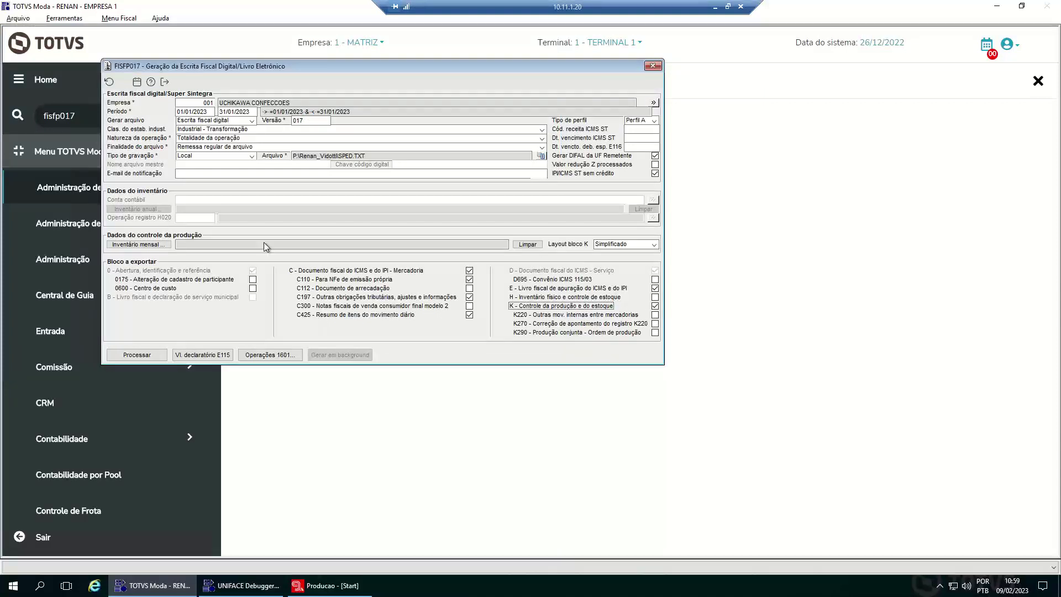
{"action": "left_click", "coordinate": [140, 244]}
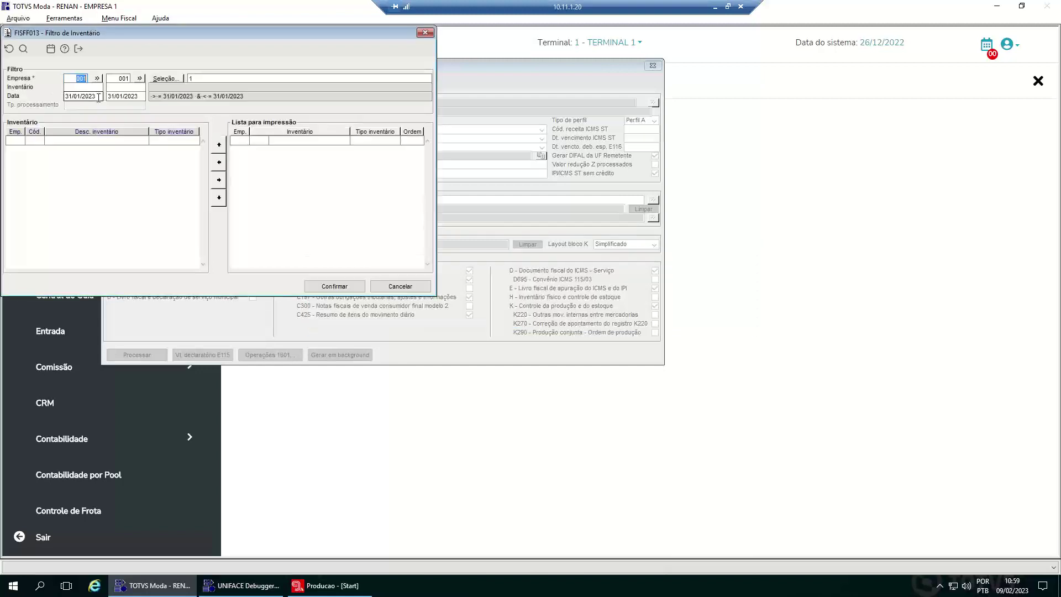
{"action": "left_click", "coordinate": [98, 97]}
{"action": "type", "text": "01/01/2022"}
{"action": "key", "text": "Tab"}
{"action": "key", "text": "Tab"}
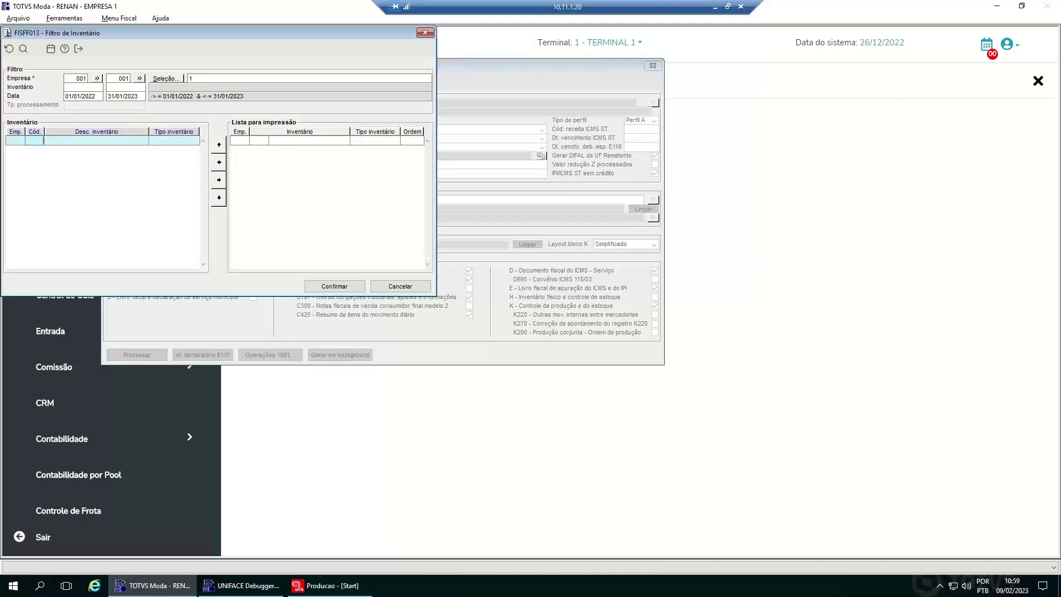
{"action": "left_click", "coordinate": [101, 96]}
{"action": "key", "text": "BackSpace"}
{"action": "type", "text": "1"}
{"action": "key", "text": "Tab"}
{"action": "left_click", "coordinate": [100, 95]}
{"action": "key", "text": "BackSpace"}
{"action": "key", "text": "BackSpace"}
{"action": "type", "text": "1900"}
{"action": "key", "text": "Tab"}
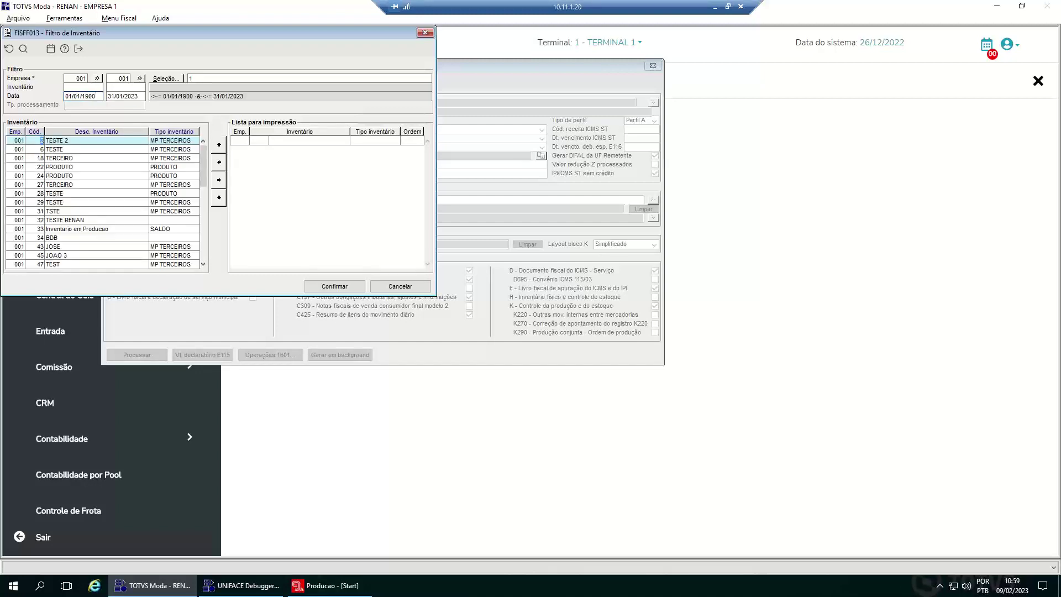
{"action": "left_click", "coordinate": [37, 193]}
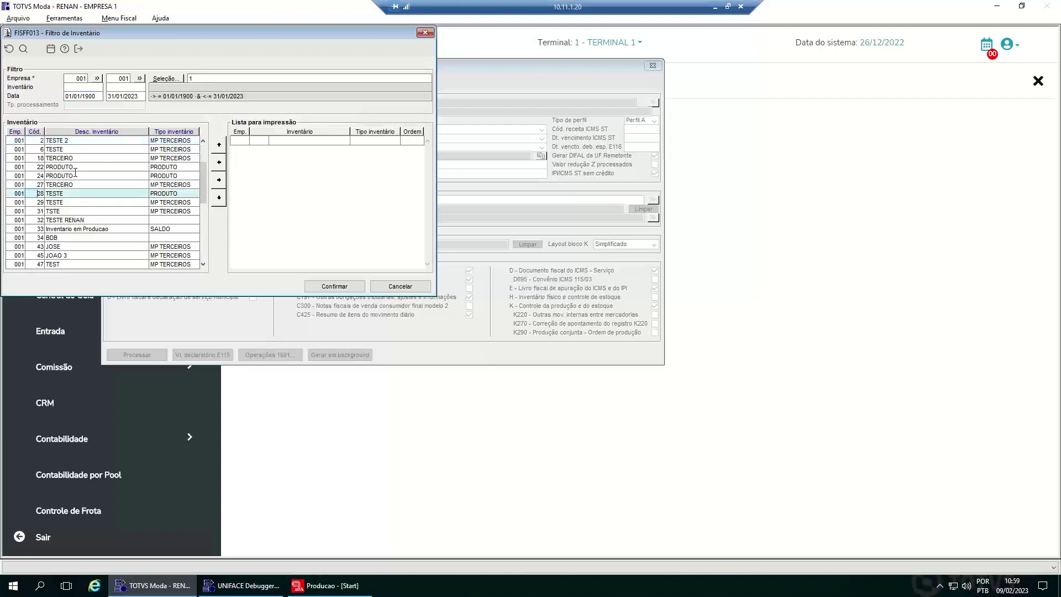
{"action": "left_click", "coordinate": [219, 180]}
{"action": "left_click", "coordinate": [220, 179]}
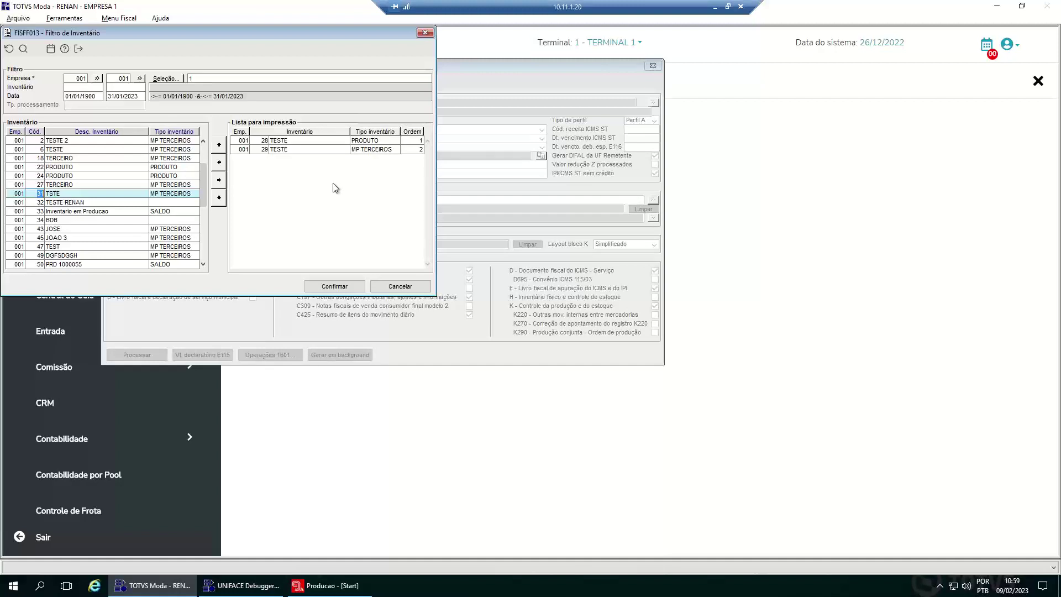
{"action": "left_click", "coordinate": [224, 184]}
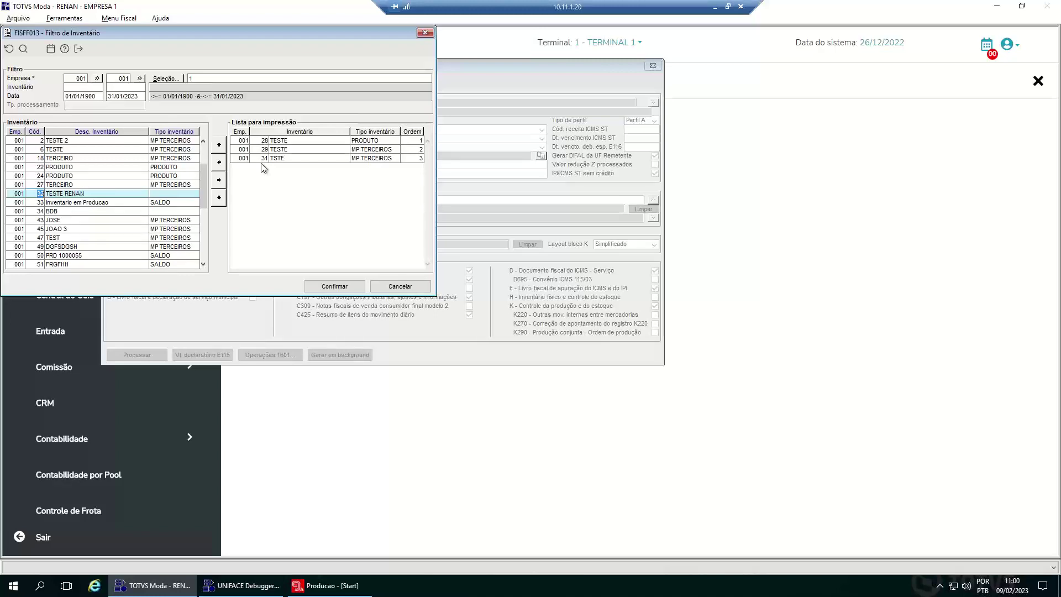
{"action": "left_click", "coordinate": [413, 286]}
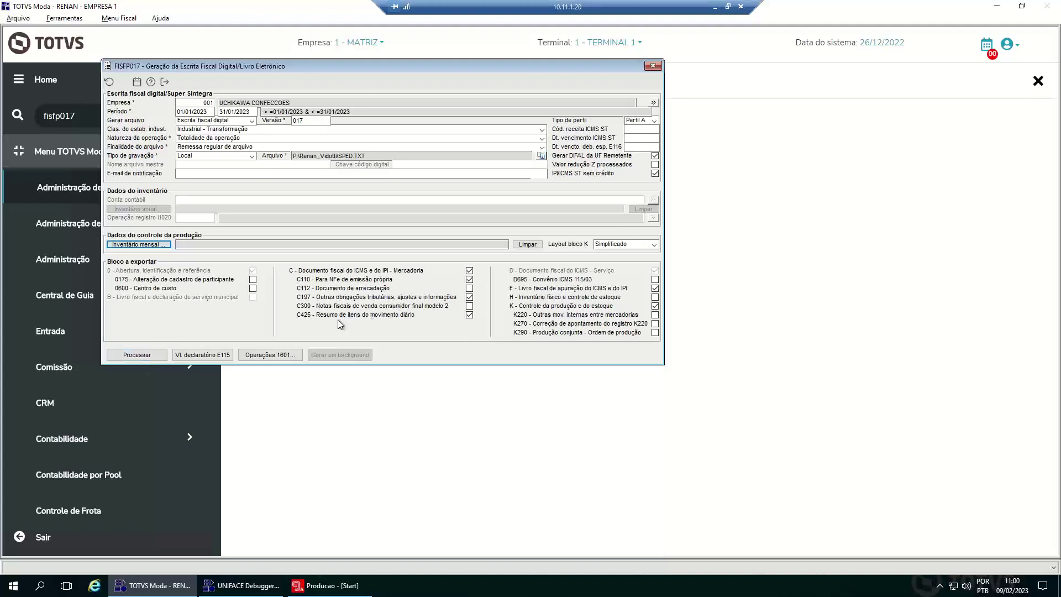
{"action": "left_click", "coordinate": [260, 357]}
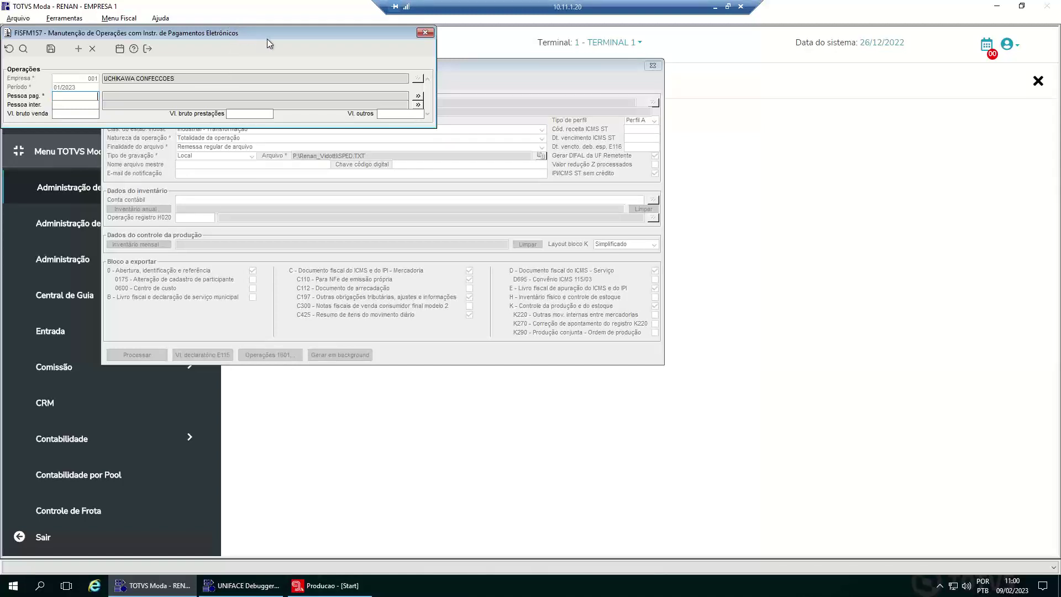
{"action": "left_click_drag", "start_coordinate": [270, 36], "coordinate": [367, 102]}
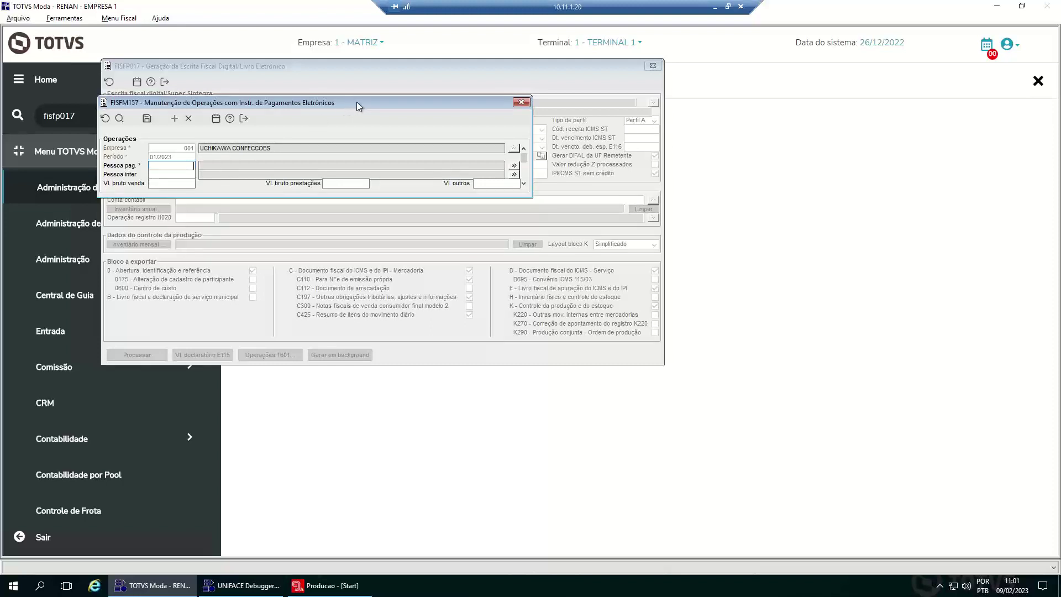
{"action": "left_click_drag", "start_coordinate": [357, 102], "coordinate": [402, 109]}
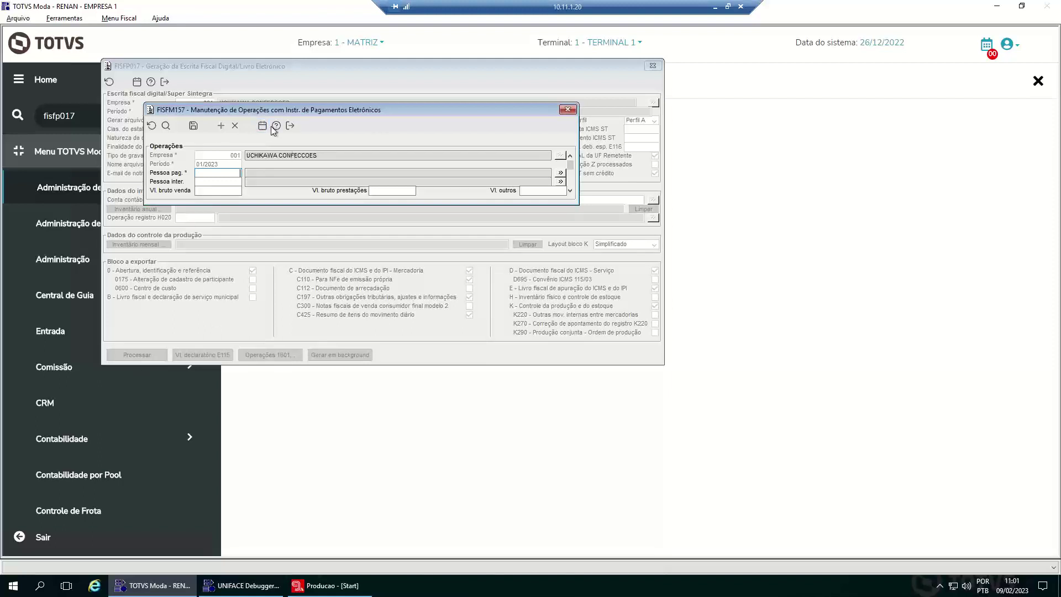
{"action": "left_click", "coordinate": [290, 126]}
{"action": "left_click", "coordinate": [497, 325]}
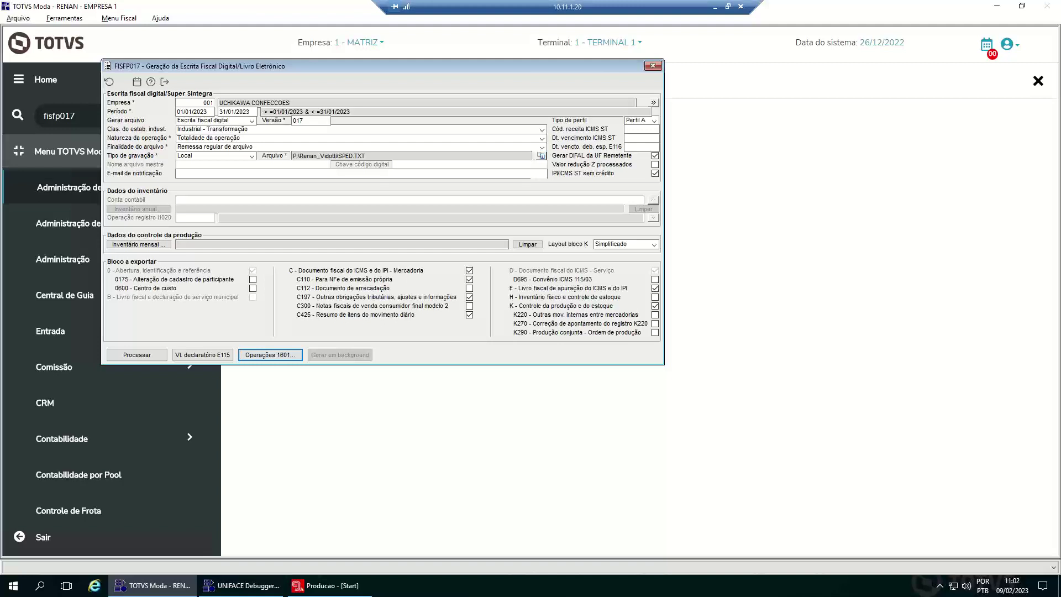
{"action": "left_click", "coordinate": [283, 354]}
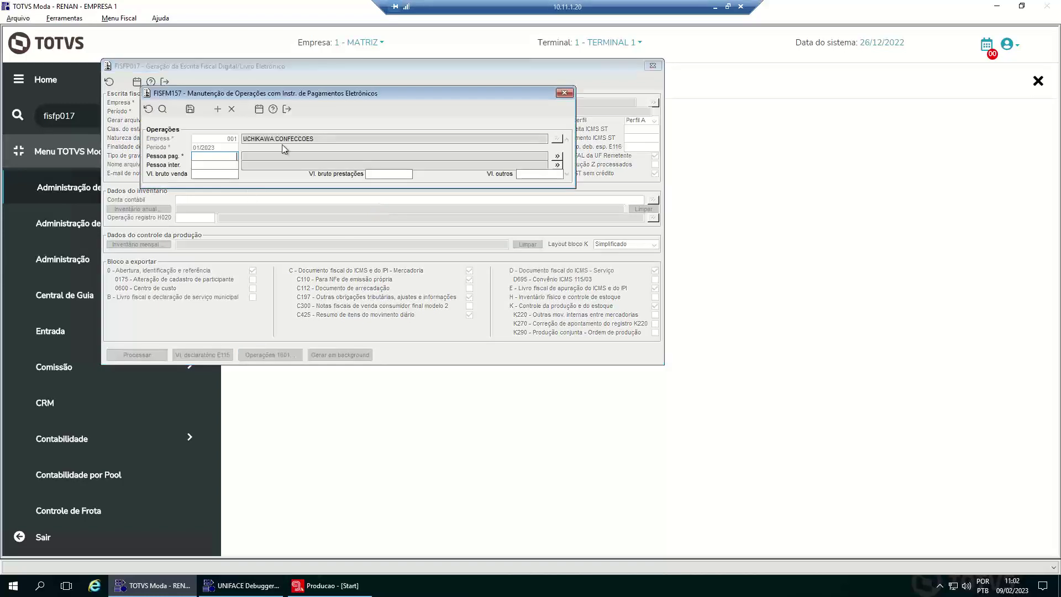
{"action": "left_click", "coordinate": [286, 109]}
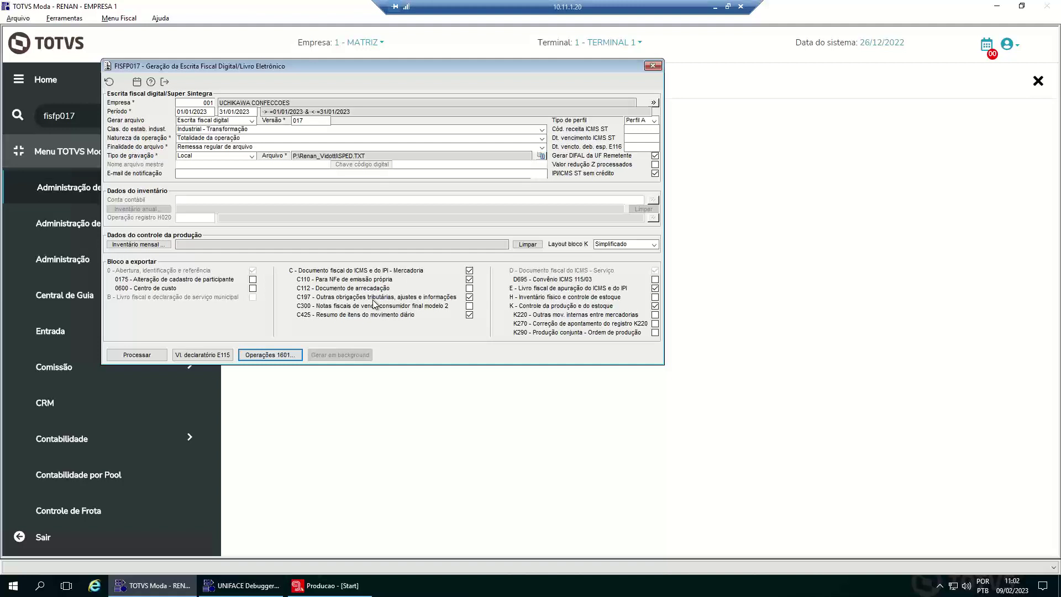
- Process the January 2023 SPED file generation, then bring up File Explorer
{"action": "left_click", "coordinate": [136, 359]}
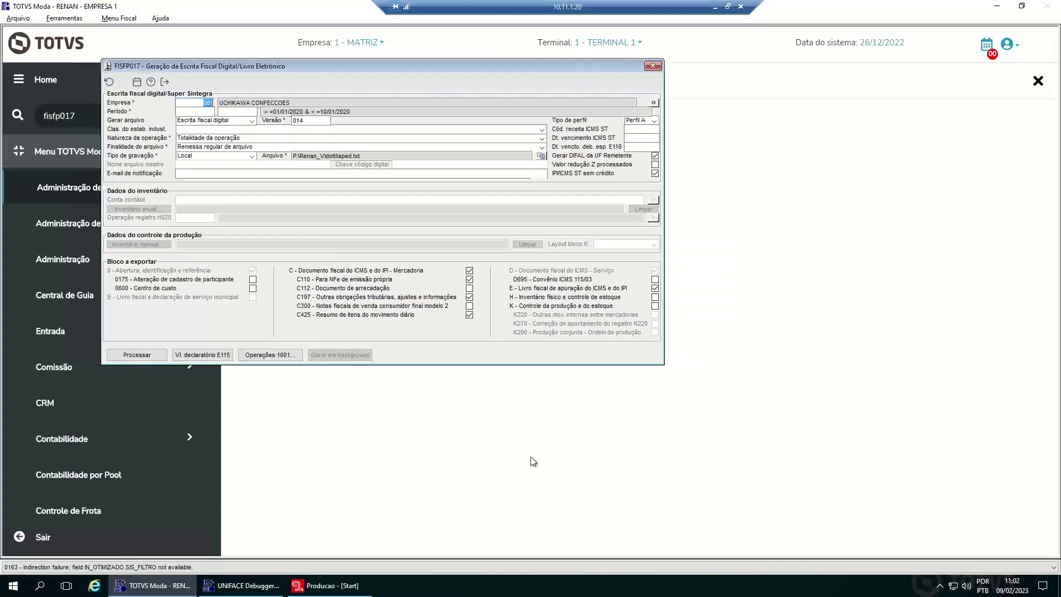
{"action": "key", "text": "super+e"}
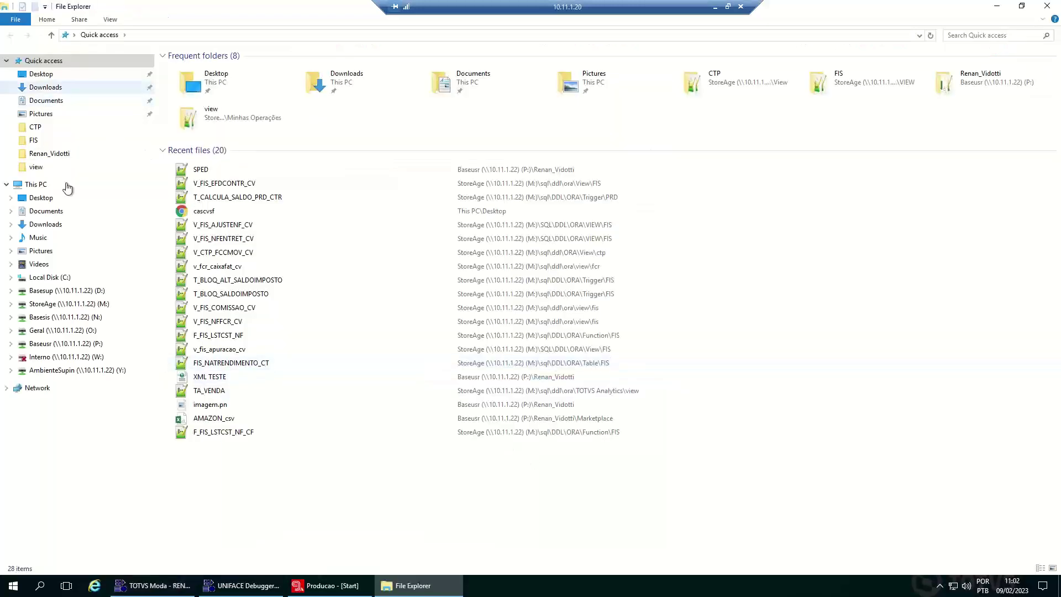
- Open SPED.TXT from the personal folder on Baseusr (P:) with Notepad++
{"action": "left_click", "coordinate": [109, 343]}
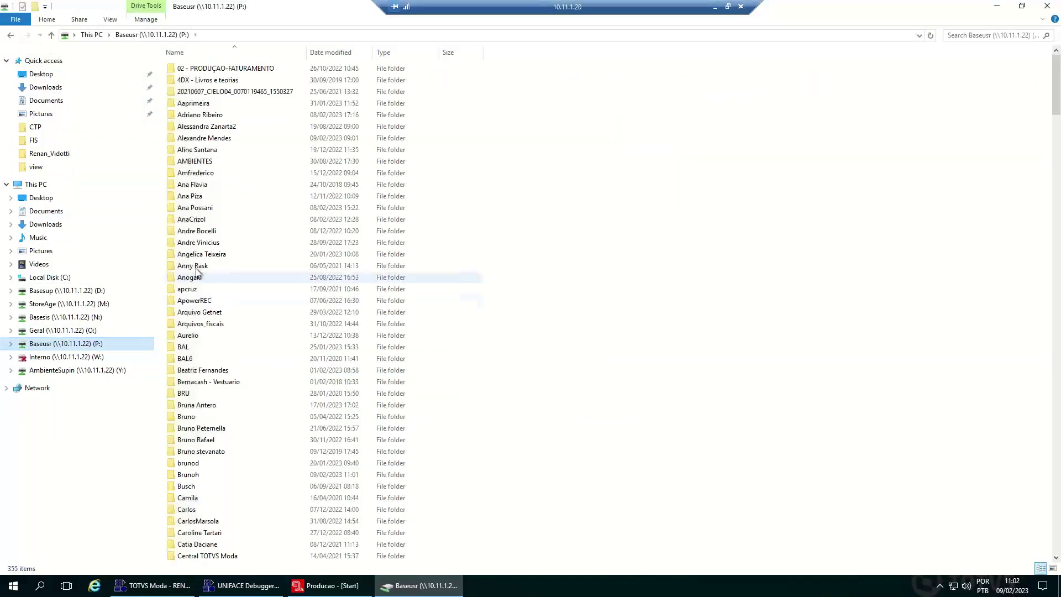
{"action": "left_click", "coordinate": [195, 267]}
{"action": "type", "text": "ren"}
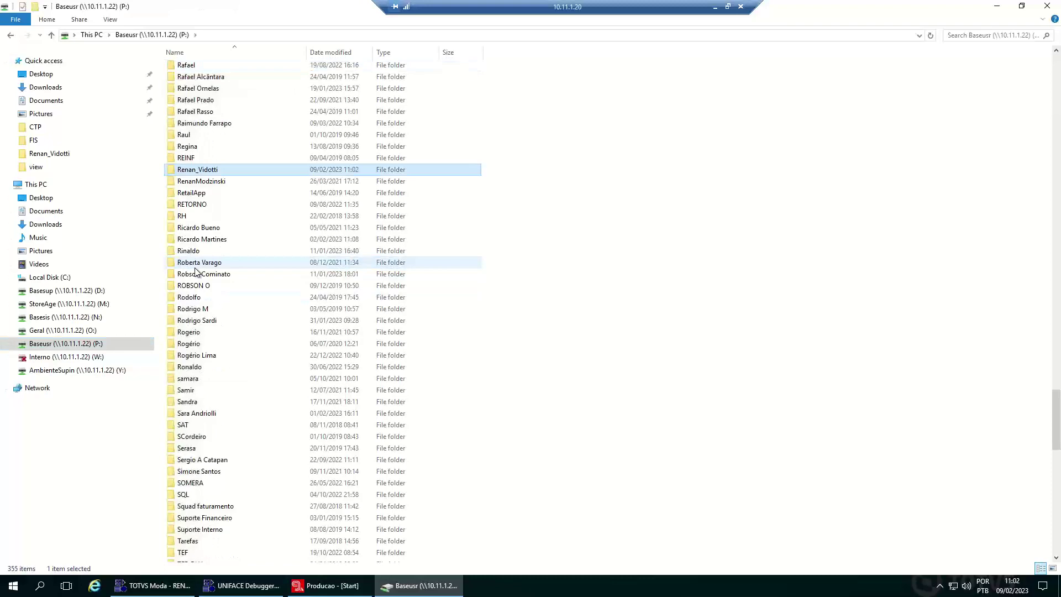
{"action": "key", "text": "Return"}
{"action": "left_click", "coordinate": [194, 70]}
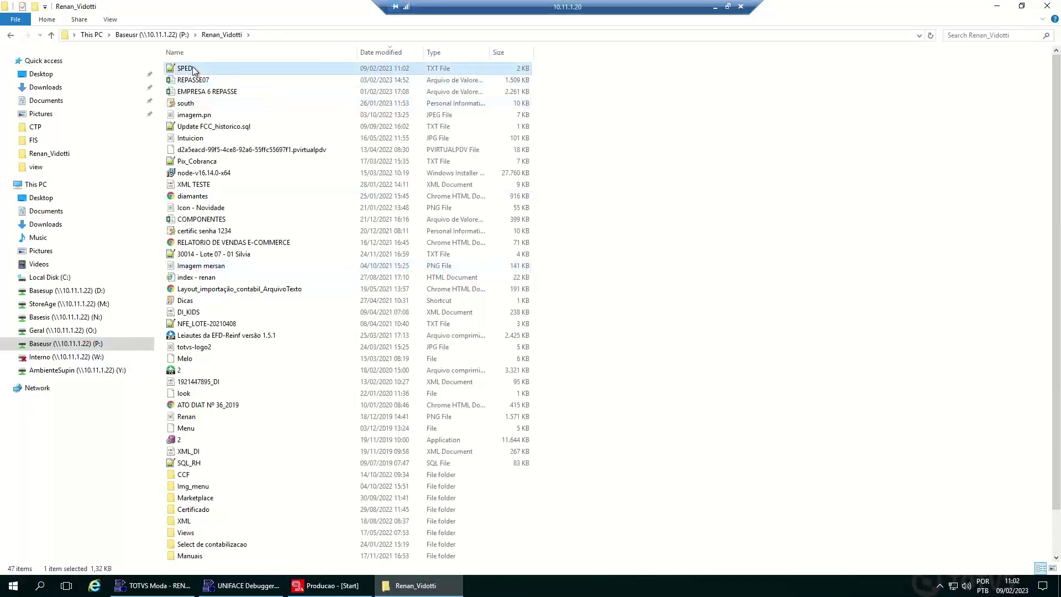
{"action": "right_click", "coordinate": [194, 70]}
{"action": "left_click", "coordinate": [241, 138]}
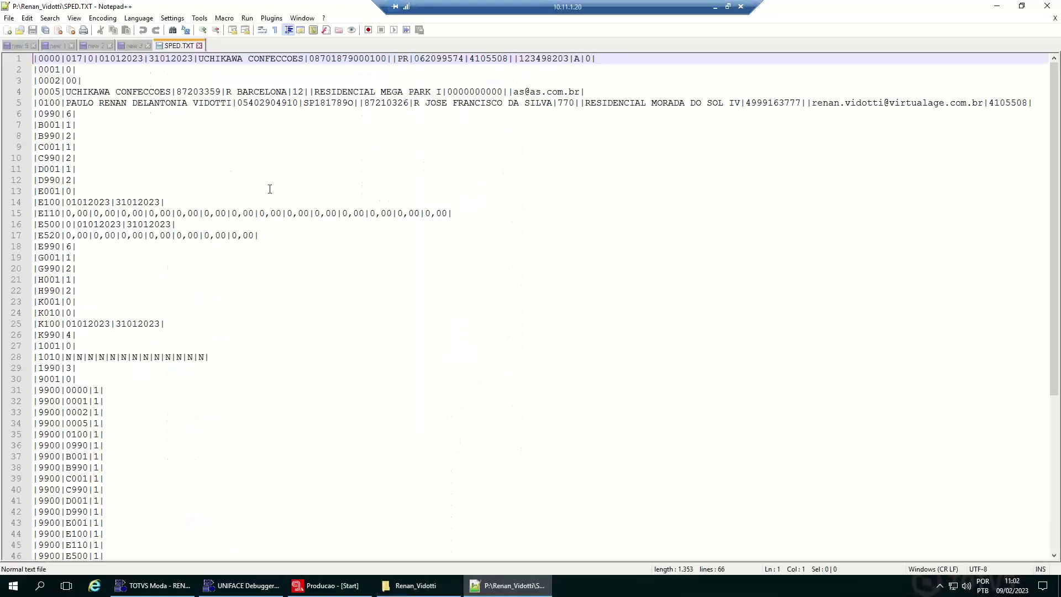
- Scroll through the SPED.TXT records in Notepad++, then switch back to the FISFP017 form
{"action": "scroll", "coordinate": [270, 188], "scroll_direction": "down", "scroll_amount": 7}
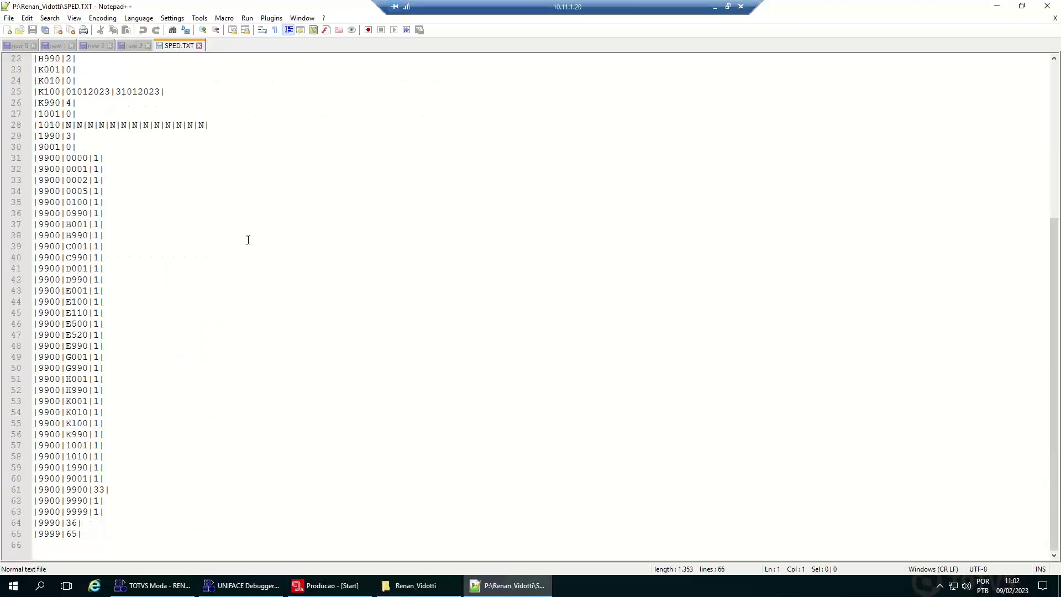
{"action": "scroll", "coordinate": [245, 241], "scroll_direction": "up", "scroll_amount": 7}
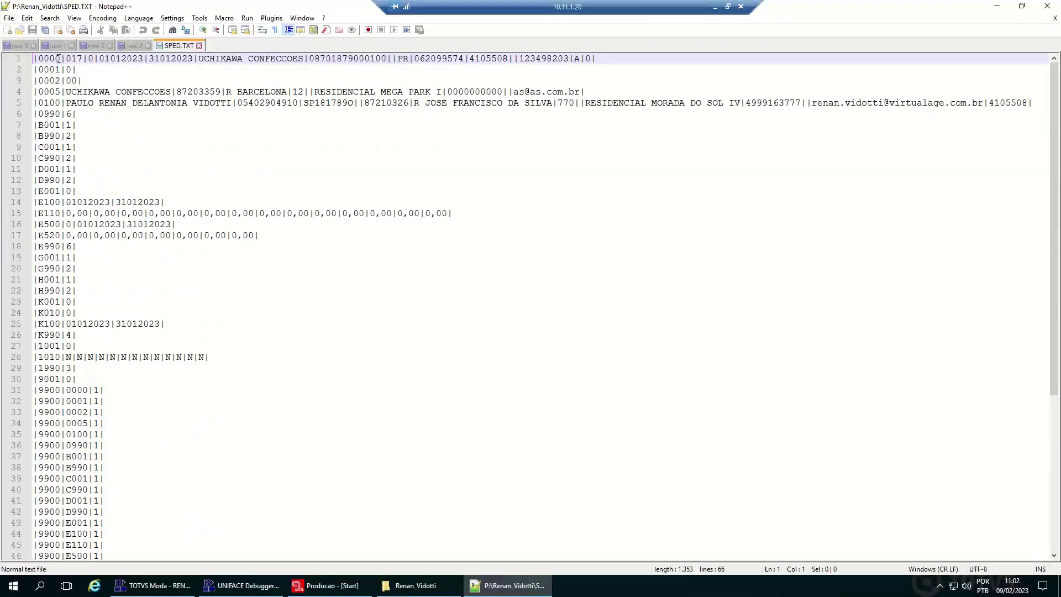
{"action": "scroll", "coordinate": [215, 111], "scroll_direction": "down", "scroll_amount": 3}
{"action": "scroll", "coordinate": [221, 118], "scroll_direction": "up", "scroll_amount": 3}
{"action": "scroll", "coordinate": [88, 271], "scroll_direction": "down", "scroll_amount": 7}
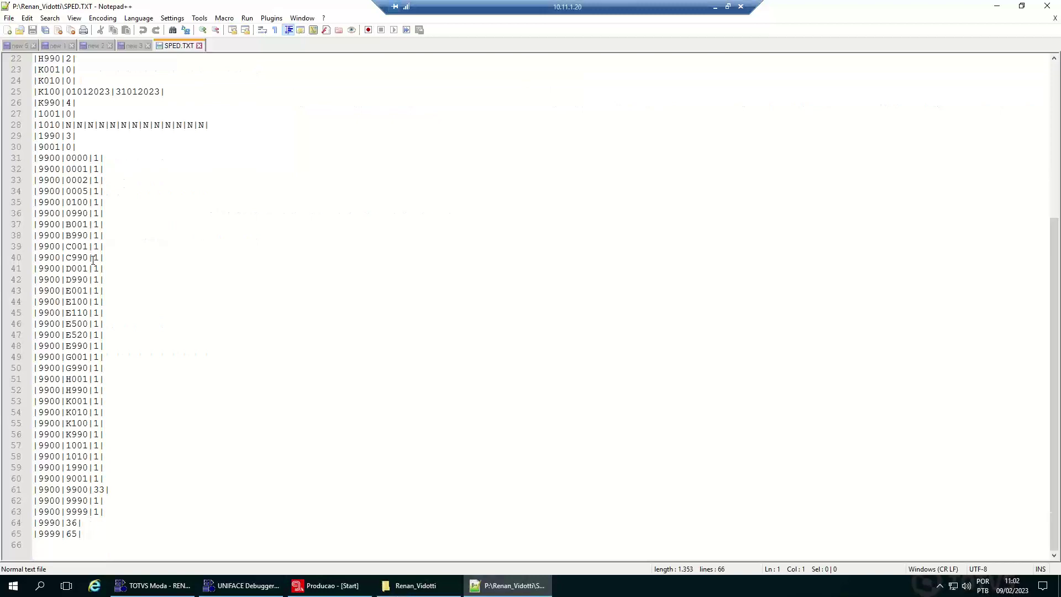
{"action": "left_click", "coordinate": [152, 585]}
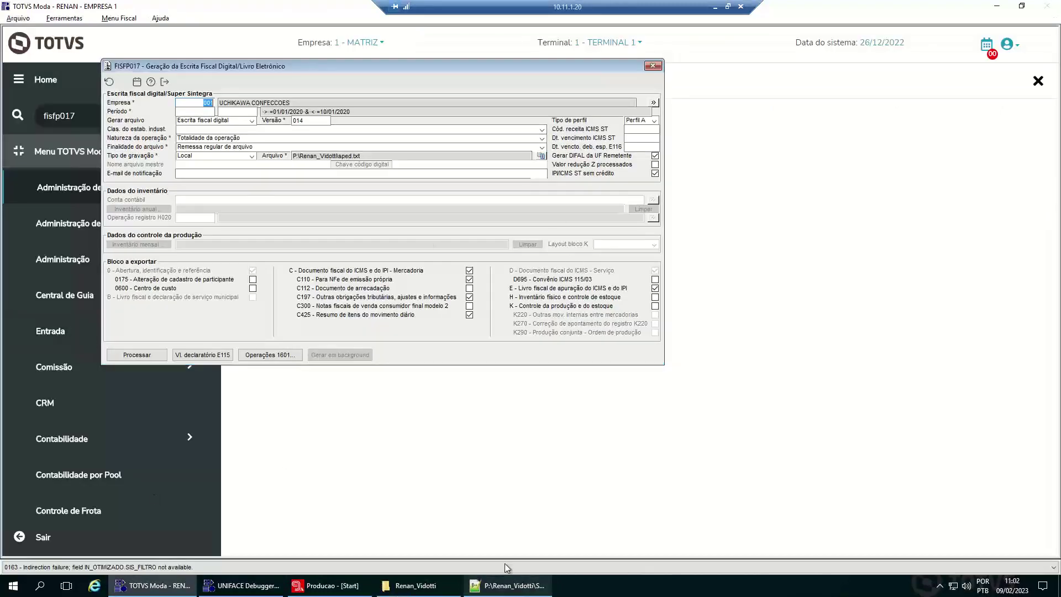
{"action": "left_click", "coordinate": [509, 585]}
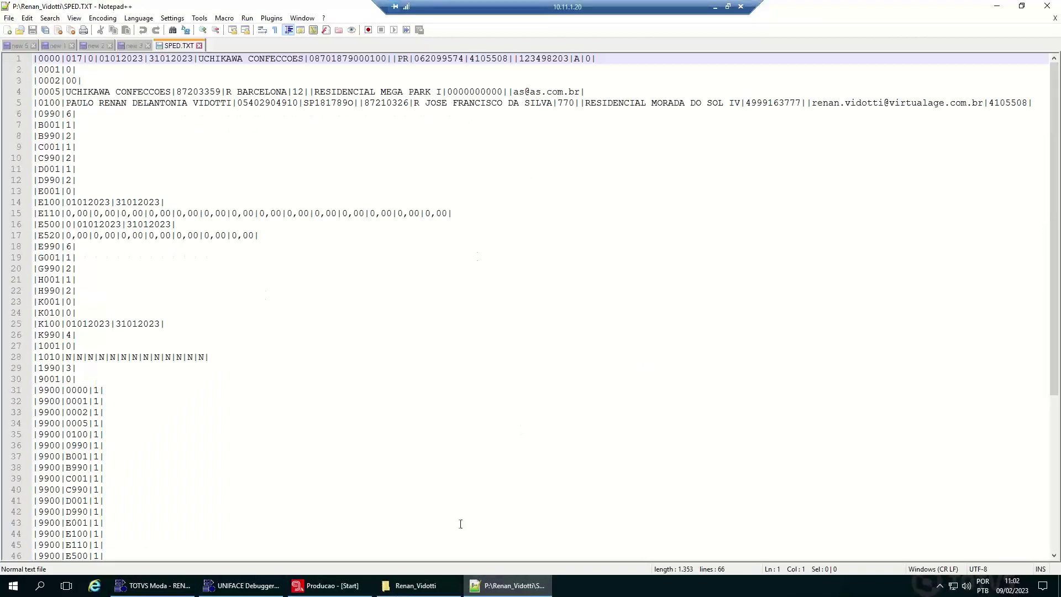
{"action": "left_click", "coordinate": [148, 594]}
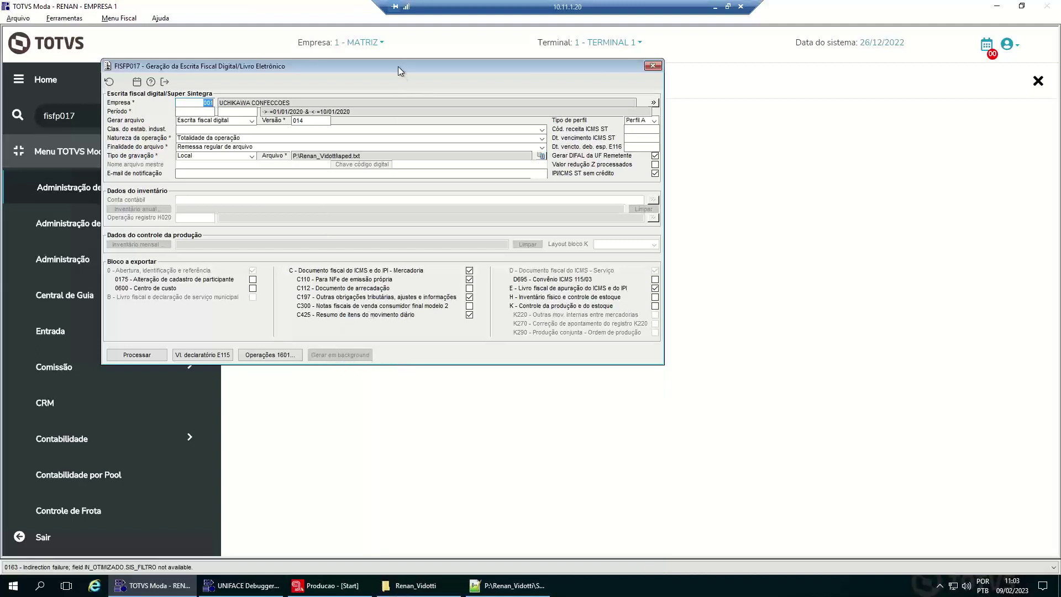
- Set the SPED period from 01/12/2022 to 31/12/2022
{"action": "left_click_drag", "start_coordinate": [398, 66], "coordinate": [370, 74]}
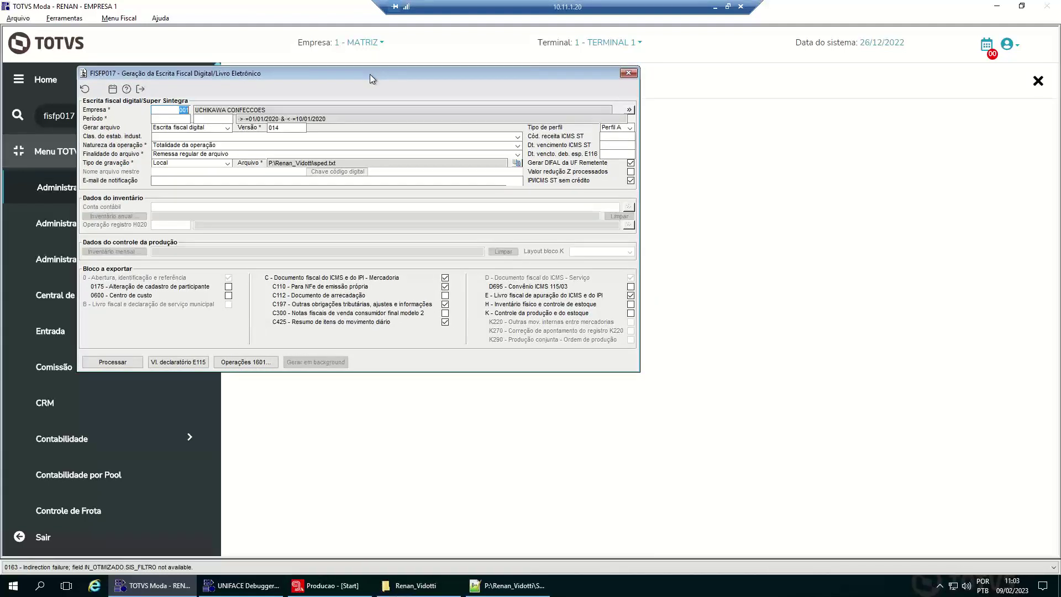
{"action": "key", "text": "Tab"}
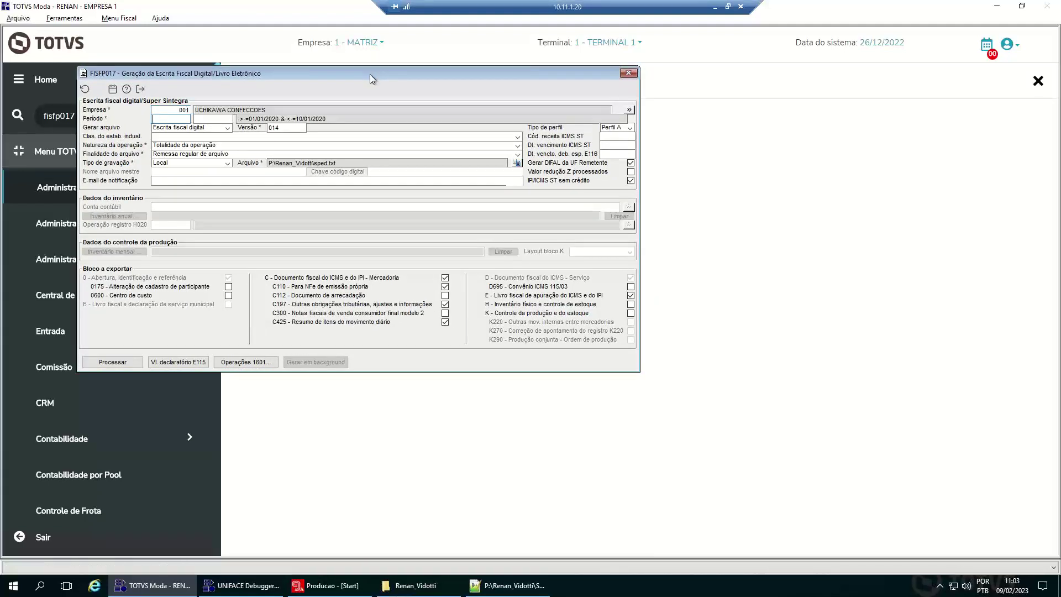
{"action": "type", "text": "01/12/2022"}
{"action": "key", "text": "Tab"}
{"action": "type", "text": "31/12/2022"}
{"action": "key", "text": "Tab"}
{"action": "key", "text": "Tab"}
{"action": "key", "text": "Tab"}
{"action": "key", "text": "Tab"}
{"action": "key", "text": "Tab"}
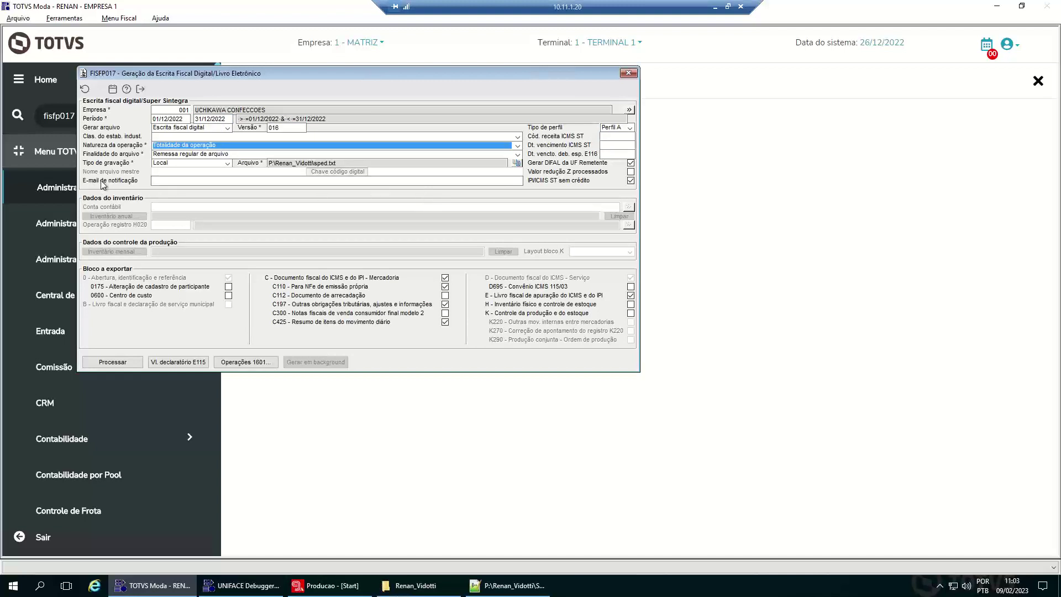
- Fill in the E-mail de notificação field with the user's e-mail address
{"action": "left_click", "coordinate": [165, 181]}
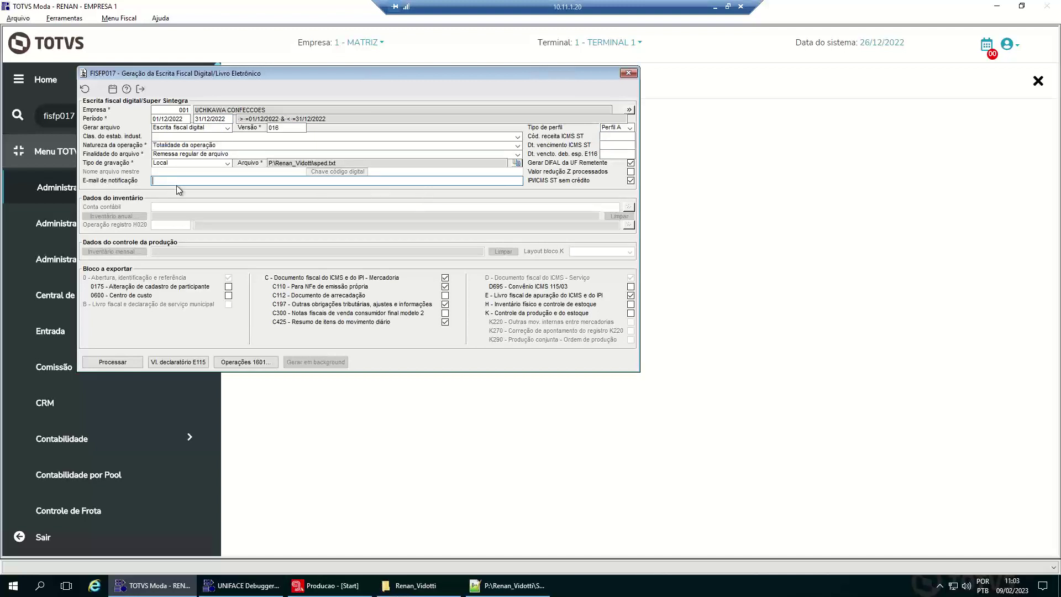
{"action": "key", "text": "Tab"}
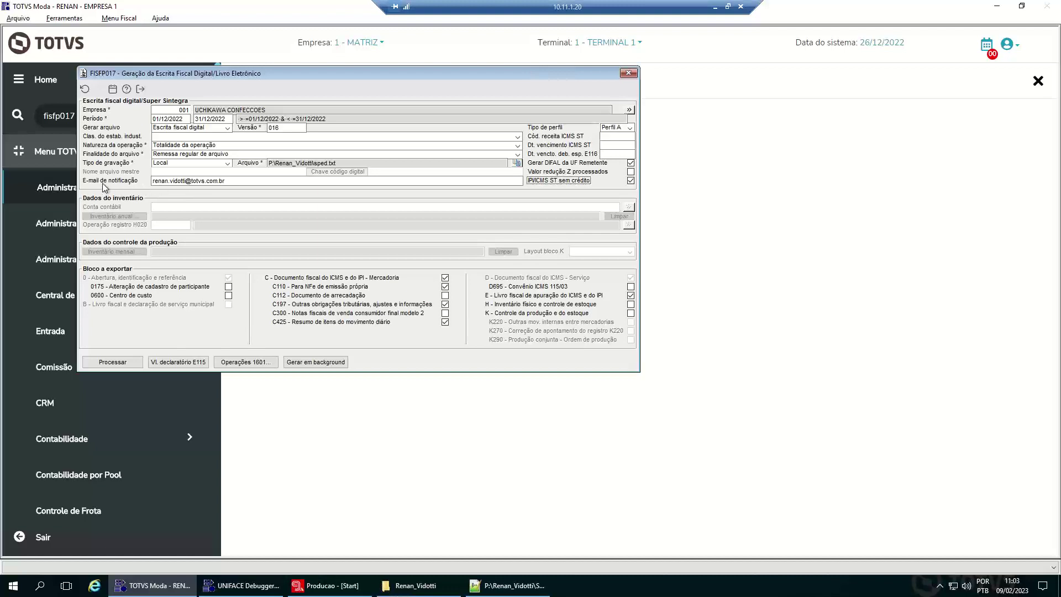
{"action": "left_click_drag", "start_coordinate": [232, 181], "coordinate": [145, 181]}
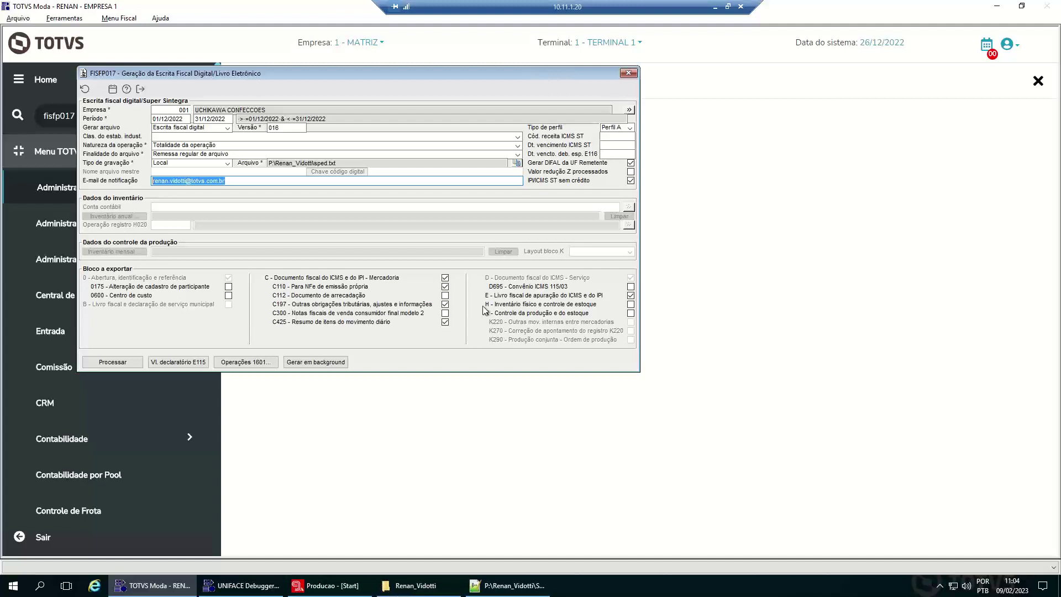
- Attempt background generation, review the 'Conta de email não configurada' error details, and dismiss it
{"action": "left_click", "coordinate": [349, 372]}
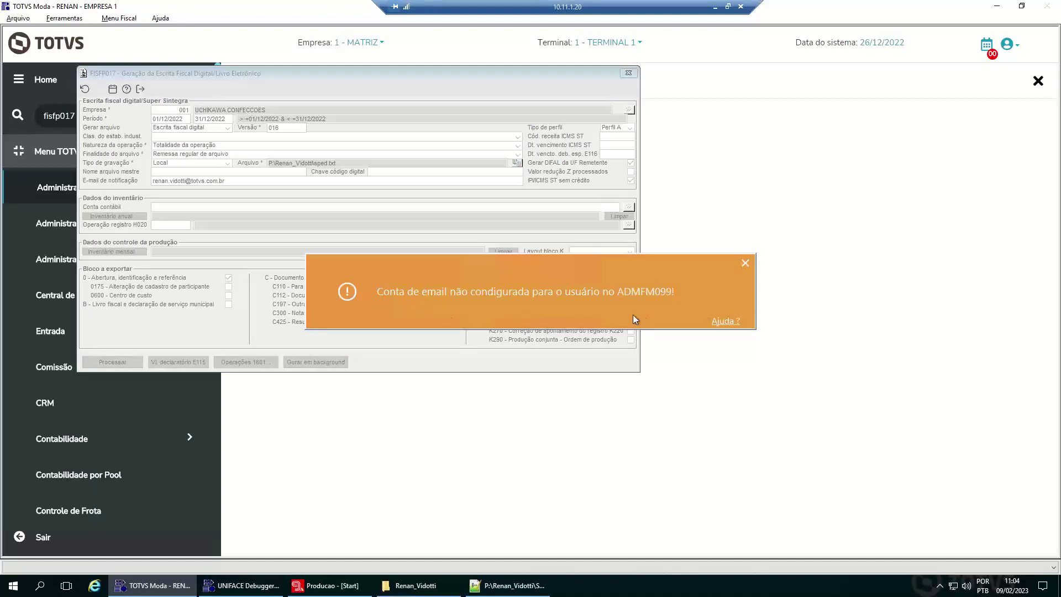
{"action": "left_click", "coordinate": [727, 322]}
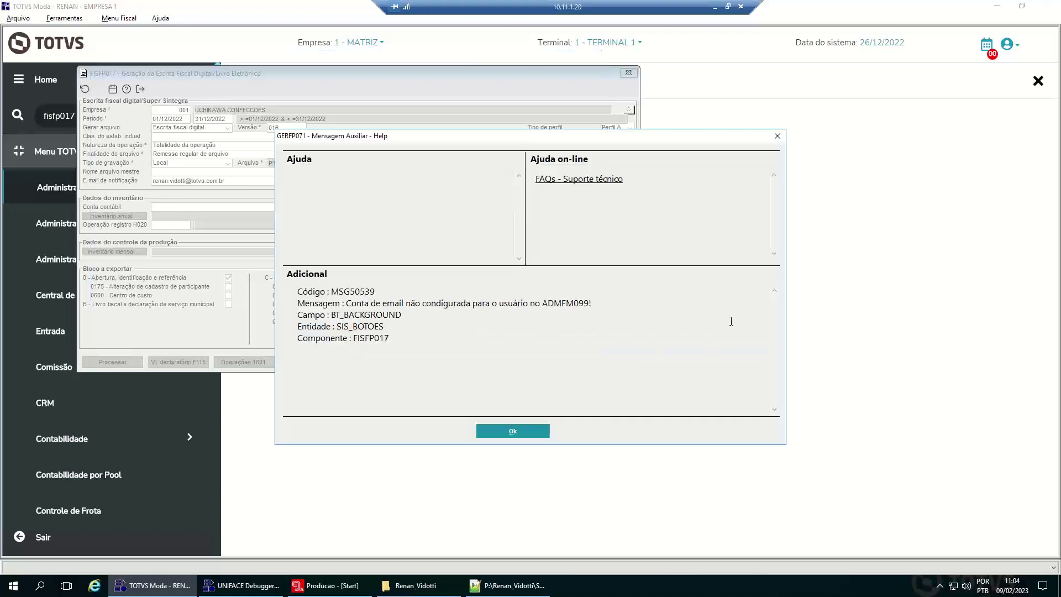
{"action": "left_click", "coordinate": [513, 431]}
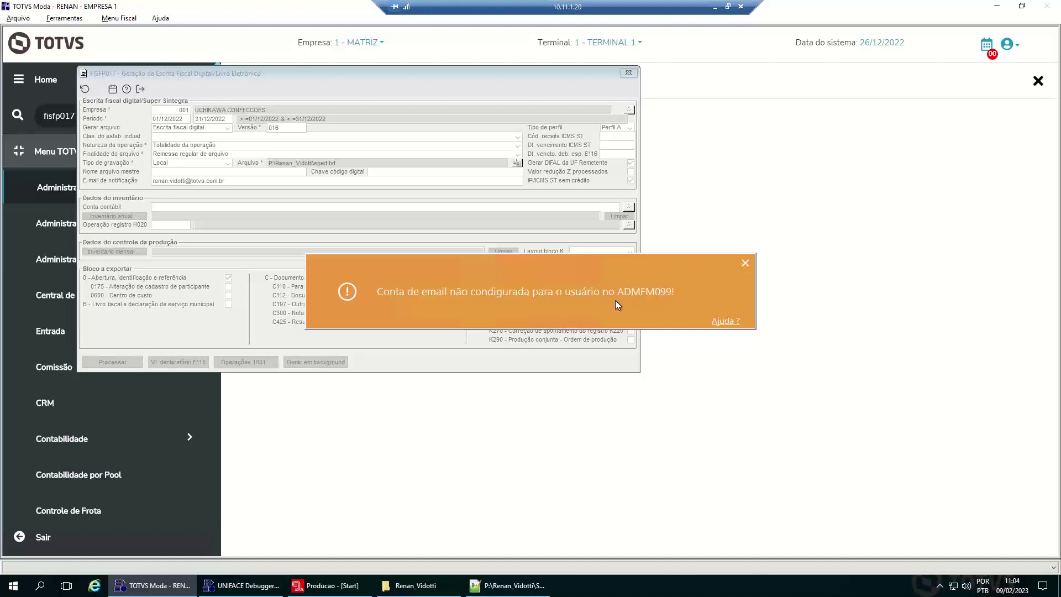
{"action": "left_click", "coordinate": [745, 264]}
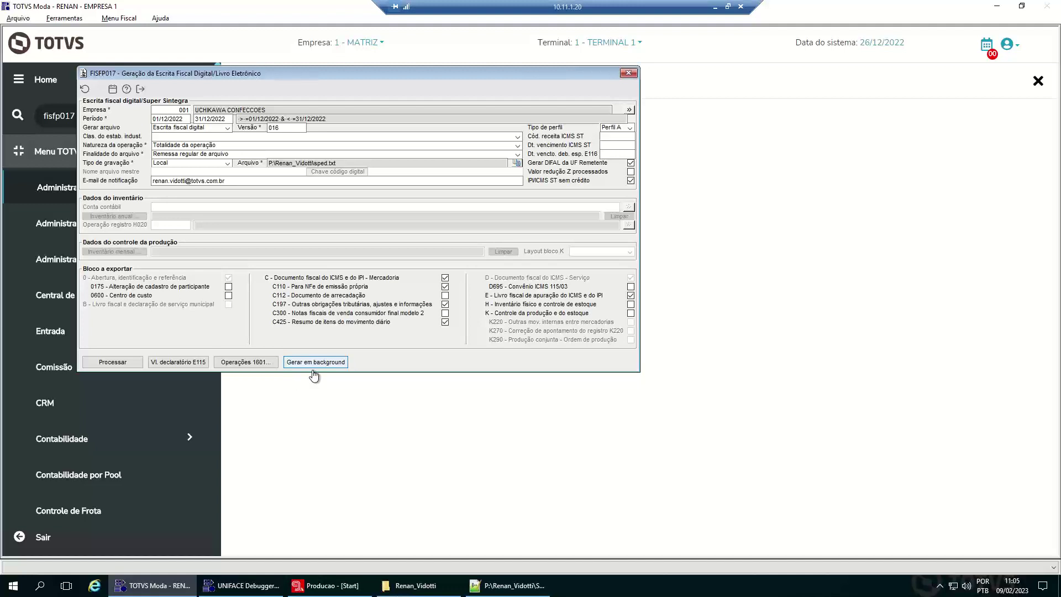
- Retry background generation, close the FISFP017 form, and request to exit TOTVS Moda
{"action": "left_click", "coordinate": [314, 369]}
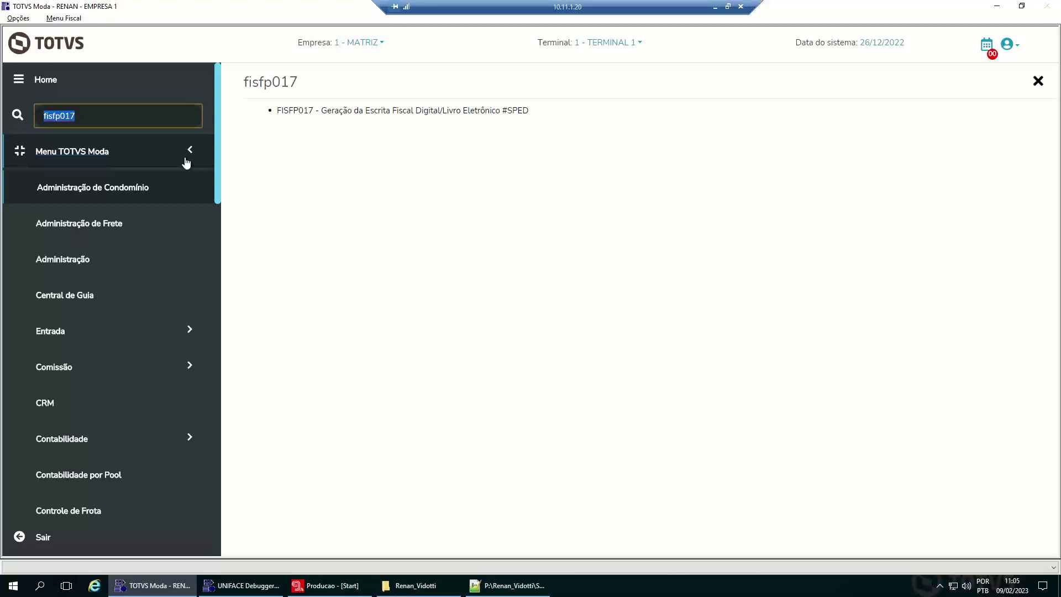
{"action": "left_click", "coordinate": [187, 163]}
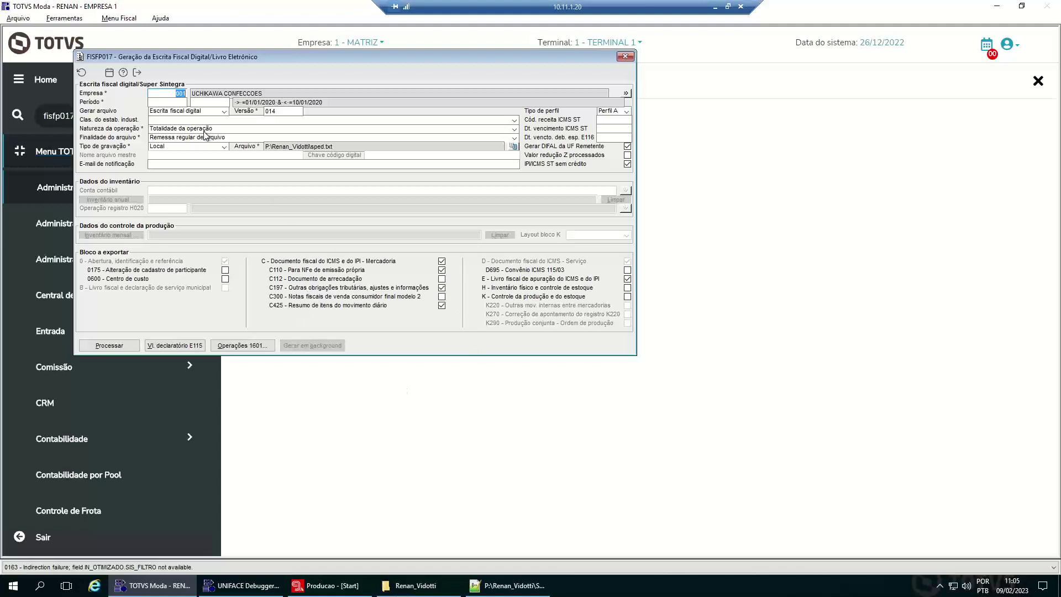
{"action": "left_click", "coordinate": [138, 73]}
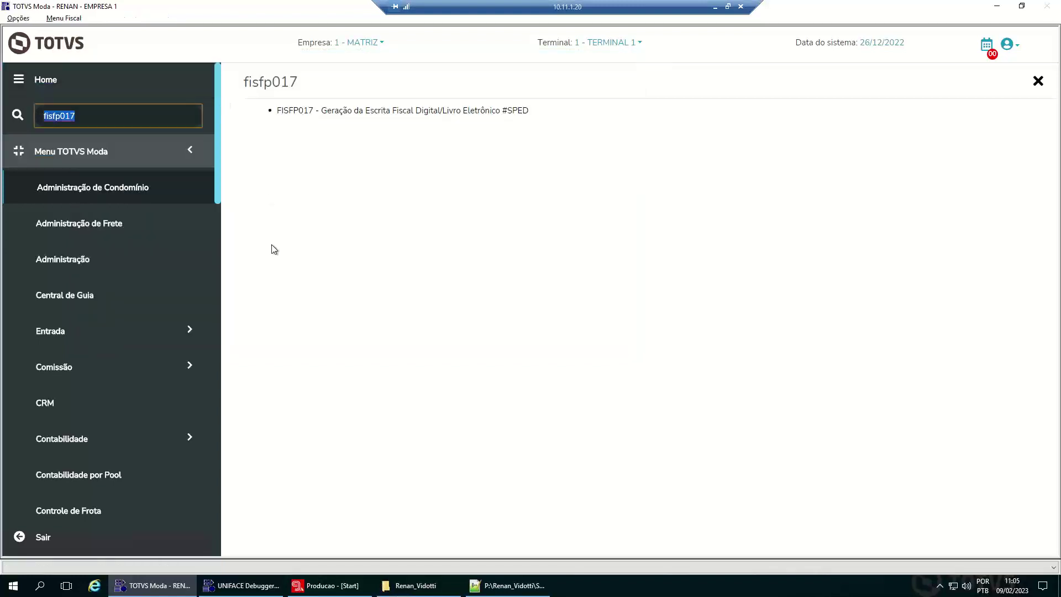
{"action": "key", "text": "Escape"}
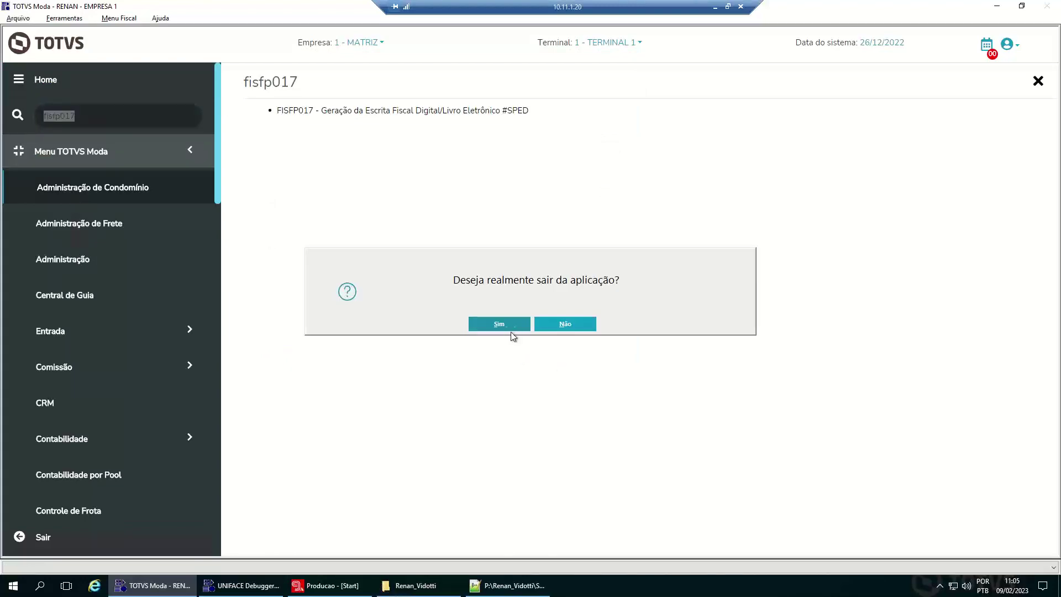
- Confirm exiting, close Notepad++ and File Explorer, and acknowledge the UNIFACE Debugger message
{"action": "left_click", "coordinate": [510, 330]}
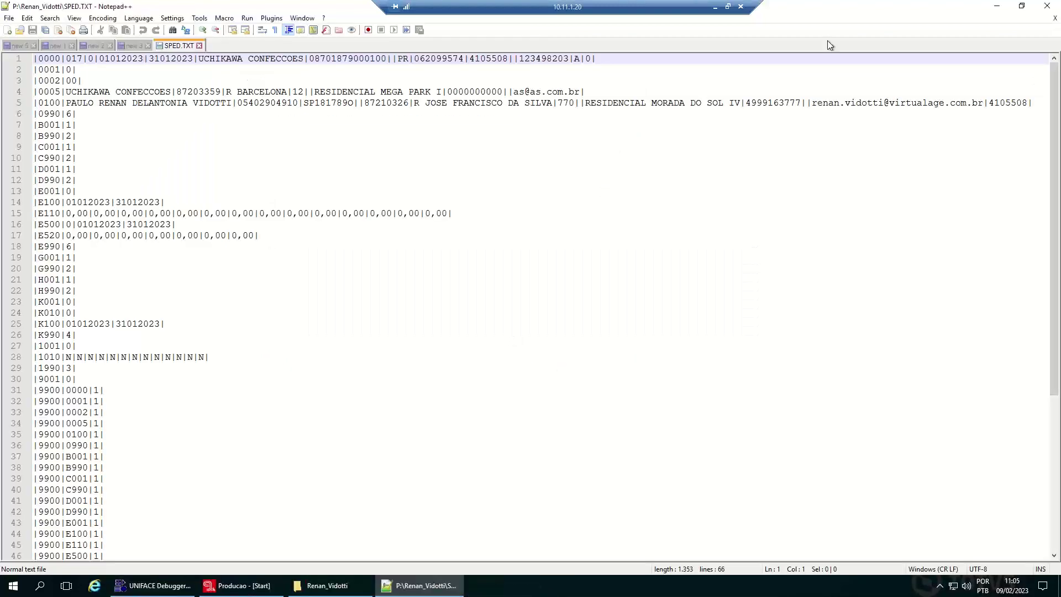
{"action": "left_click", "coordinate": [1048, 5]}
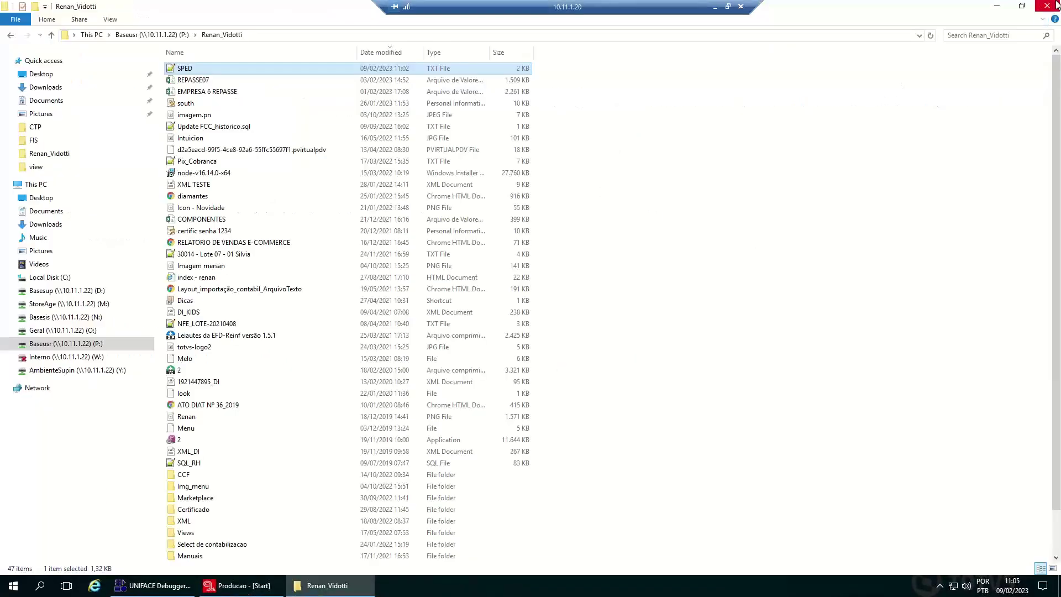
{"action": "left_click", "coordinate": [1056, 4]}
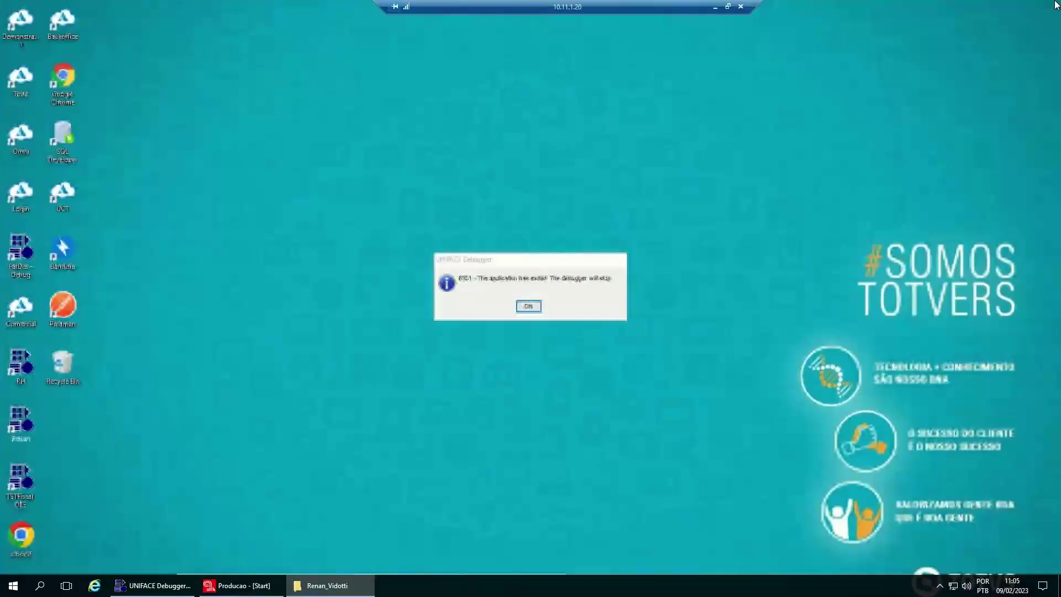
{"action": "left_click", "coordinate": [528, 307]}
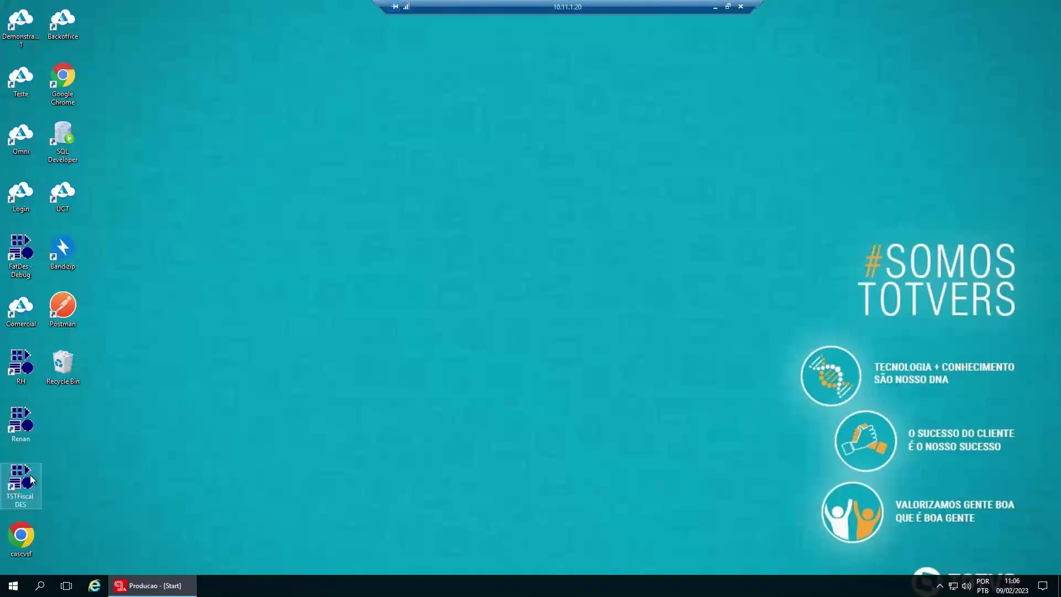
- Relaunch TOTVS Moda and sign in with the user's name and password
{"action": "double_click", "coordinate": [34, 432]}
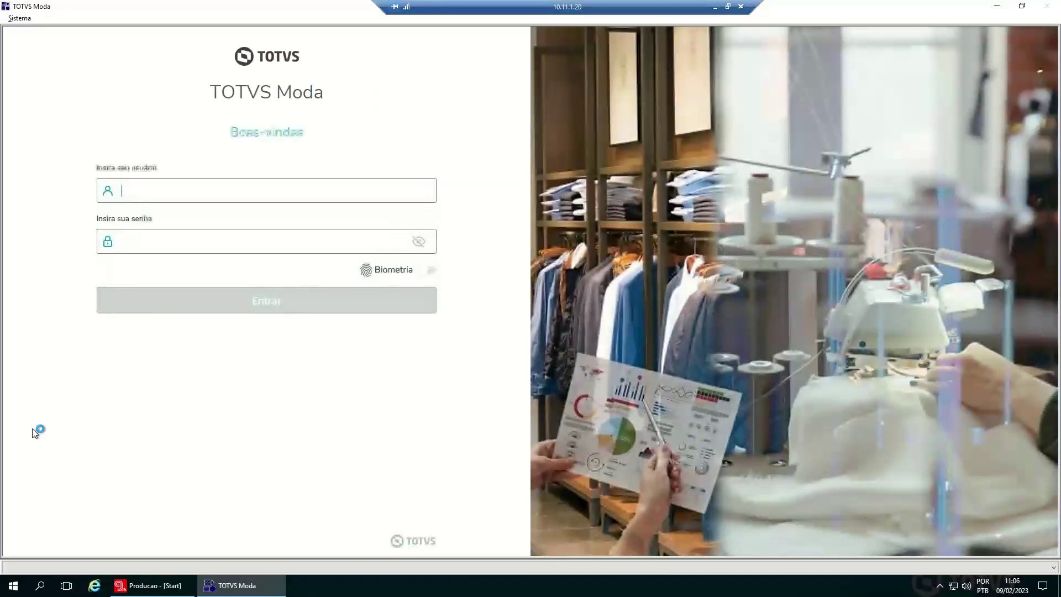
{"action": "type", "text": "renan"}
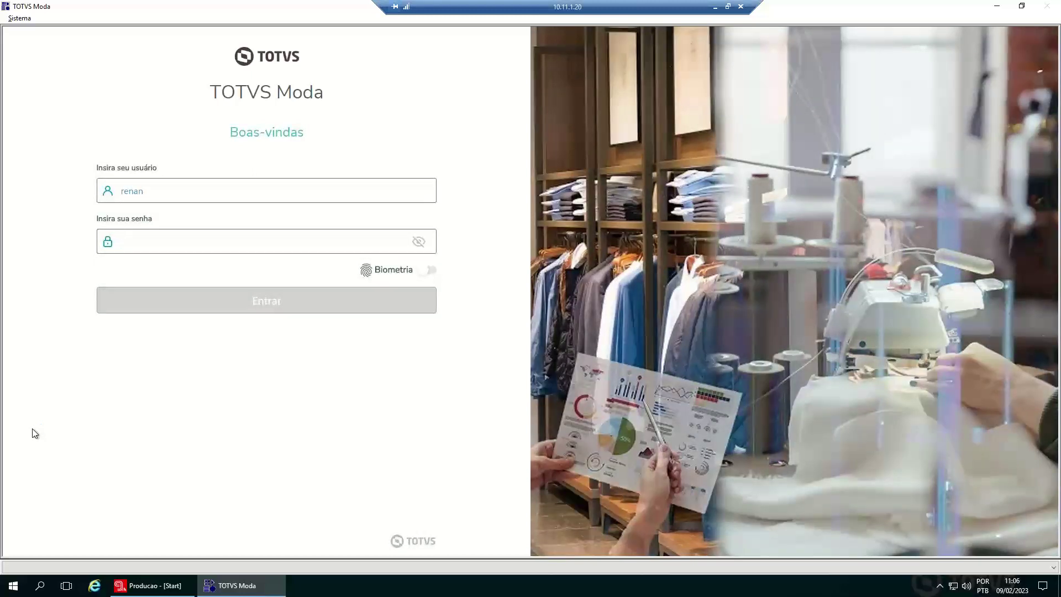
{"action": "key", "text": "Tab"}
{"action": "type", "text": "123"}
{"action": "key", "text": "Return"}
- Enter company 1 - MATRIZ on Terminal 1 and search the menu for fisfp017
{"action": "type", "text": "1"}
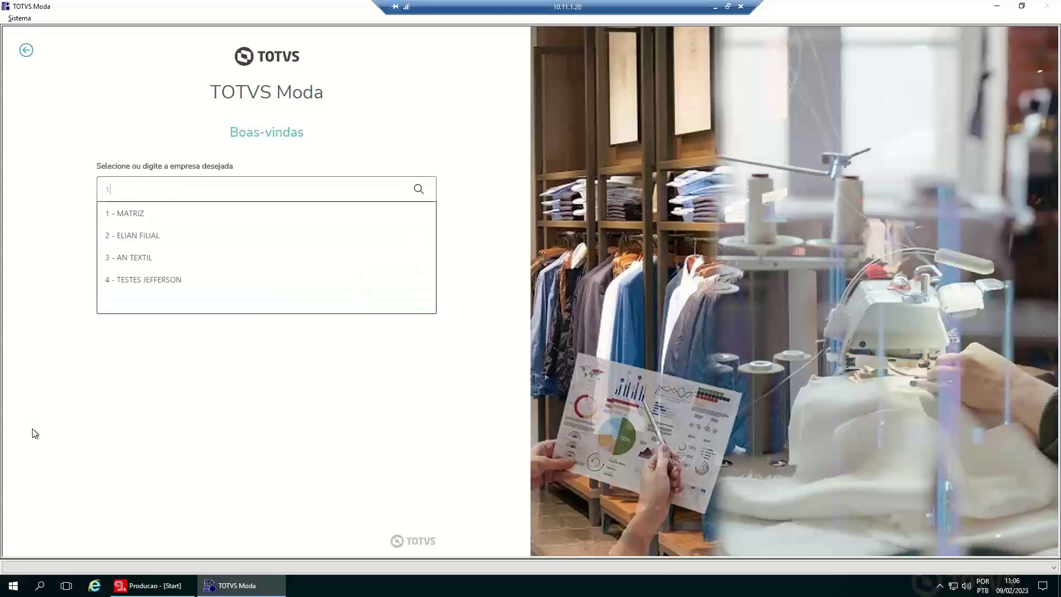
{"action": "key", "text": "Return"}
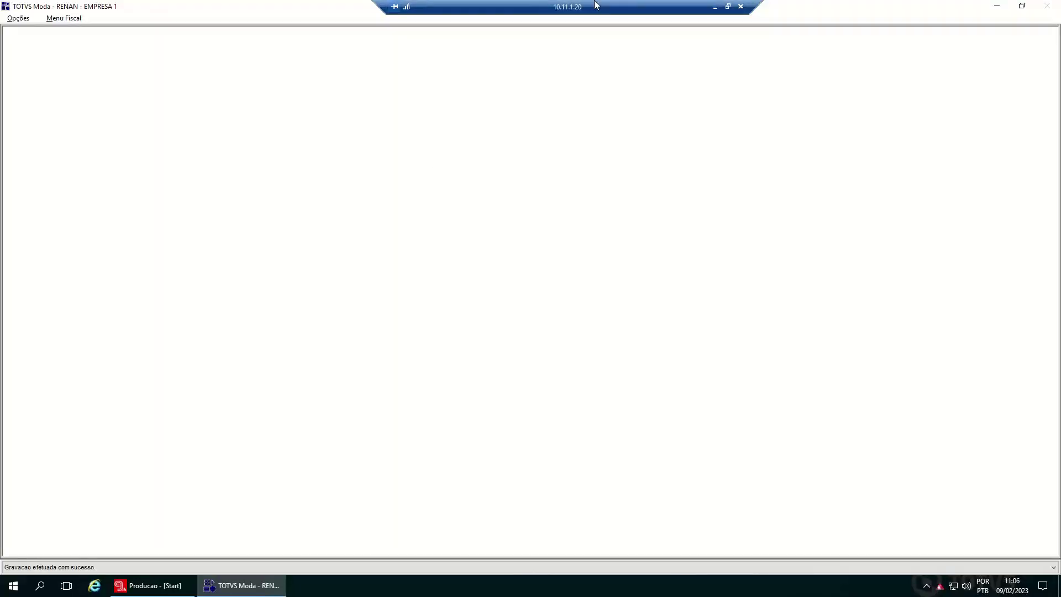
{"action": "left_click_drag", "start_coordinate": [596, 6], "coordinate": [530, 5]}
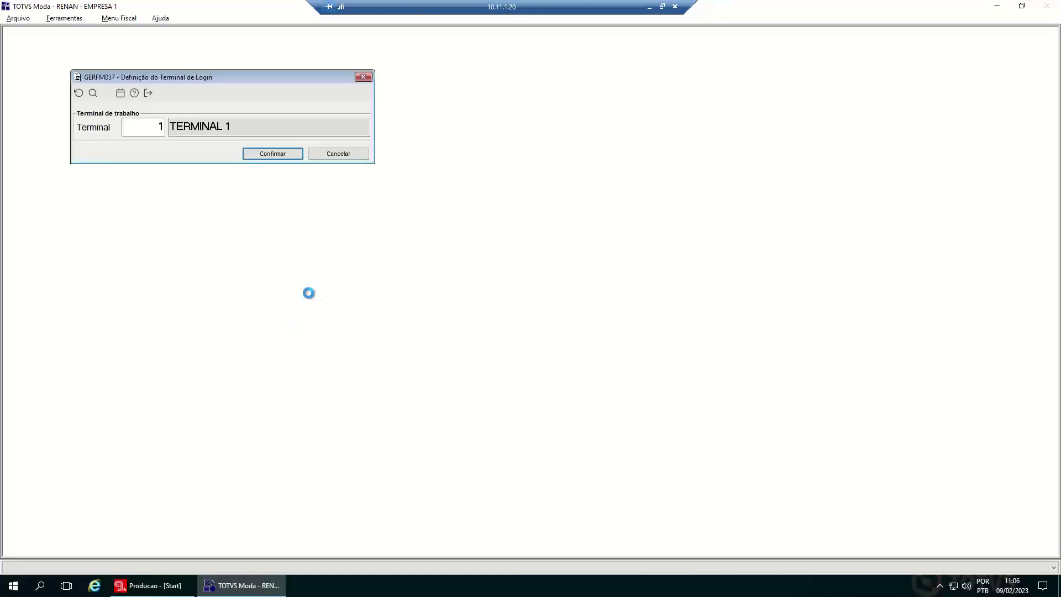
{"action": "left_click", "coordinate": [346, 155]}
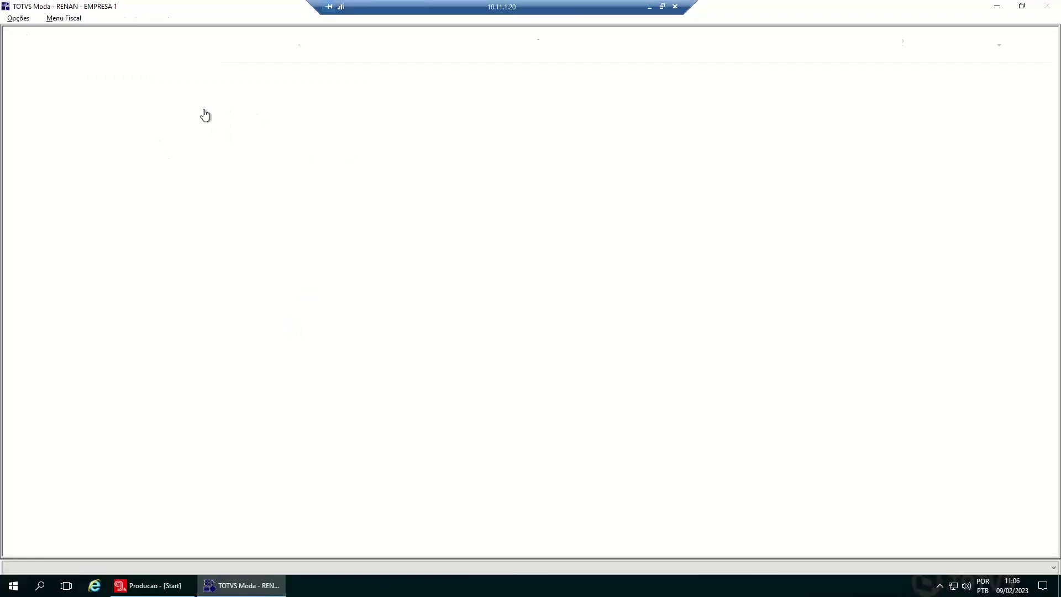
{"action": "left_click", "coordinate": [137, 116]}
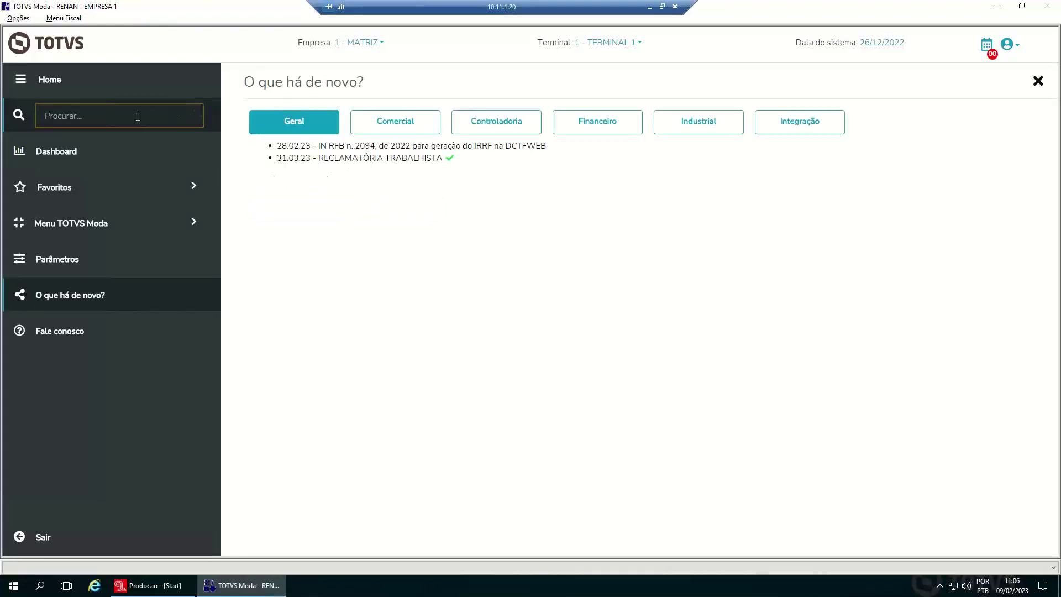
{"action": "type", "text": "fisfp017"}
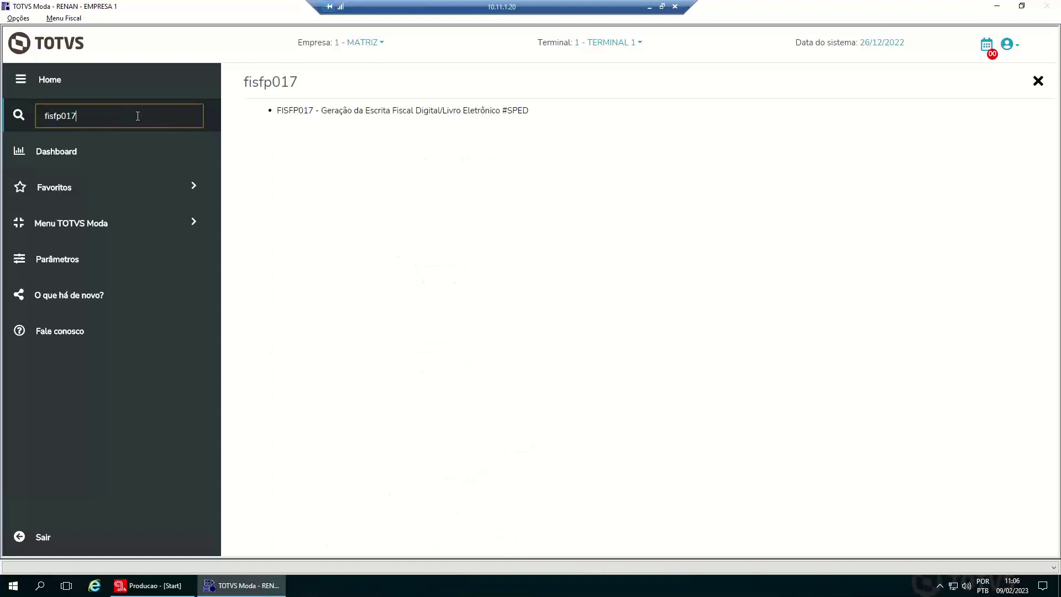
- Open the FISFP017 SPED generation form, look at the Período field, then close it
{"action": "key", "text": "Return"}
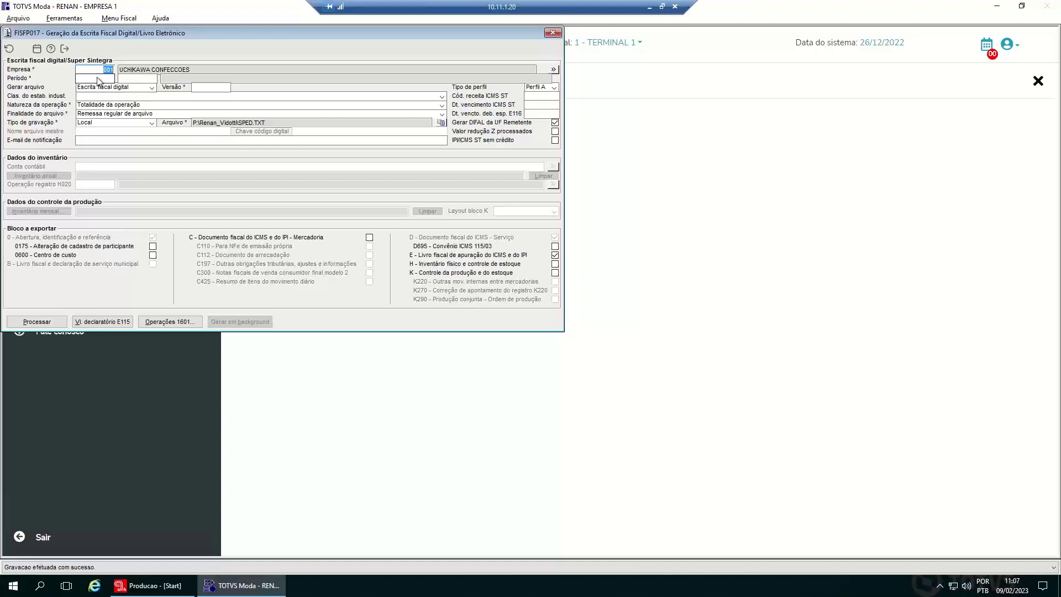
{"action": "left_click", "coordinate": [98, 79]}
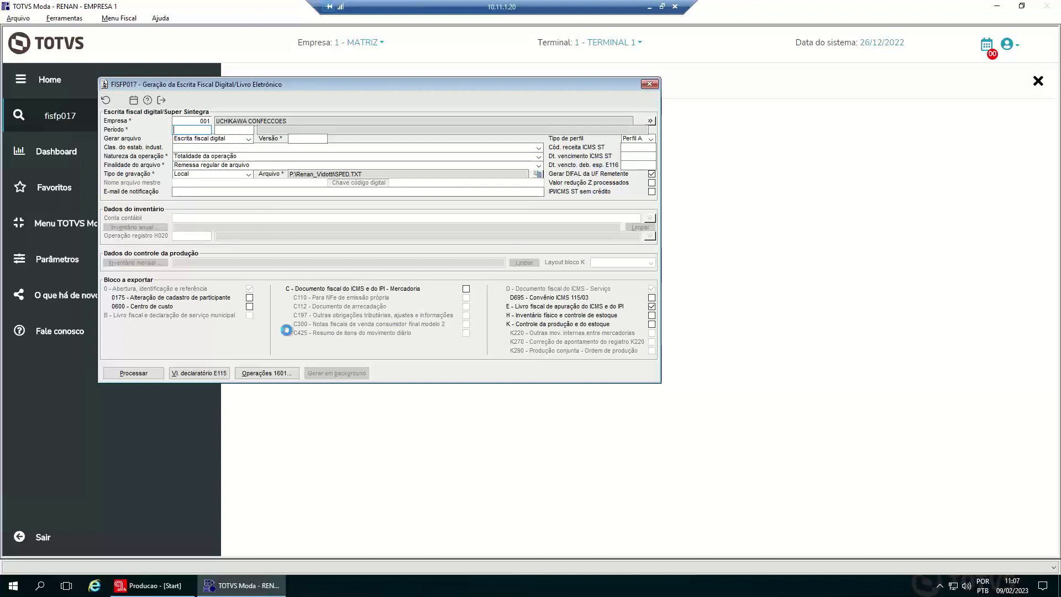
{"action": "key", "text": "Escape"}
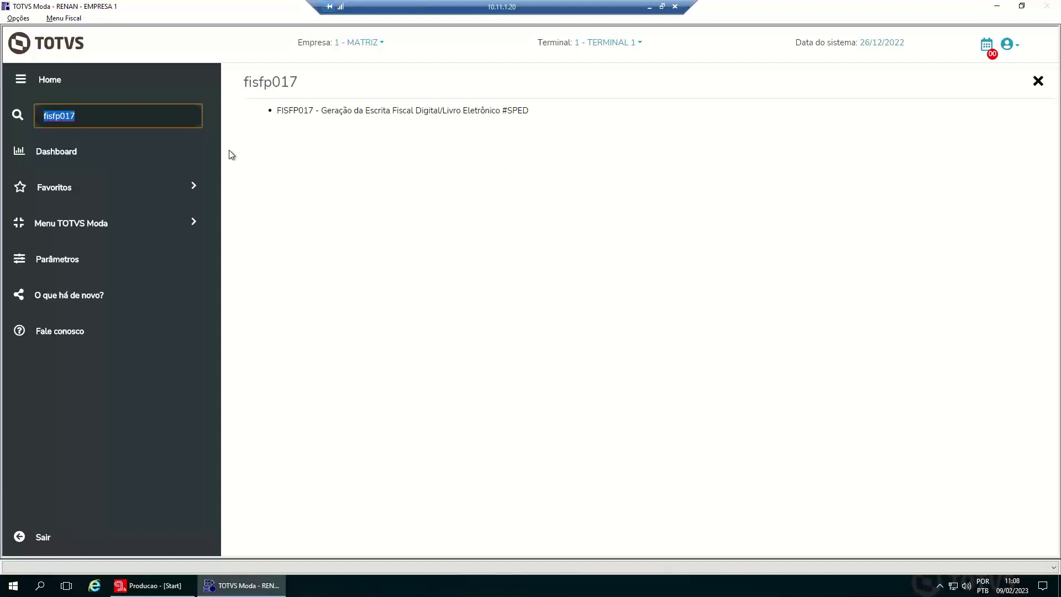
- Advance the slides through Demonstração do componente to the DÚVIDAS slide
{"action": "left_click", "coordinate": [300, 114]}
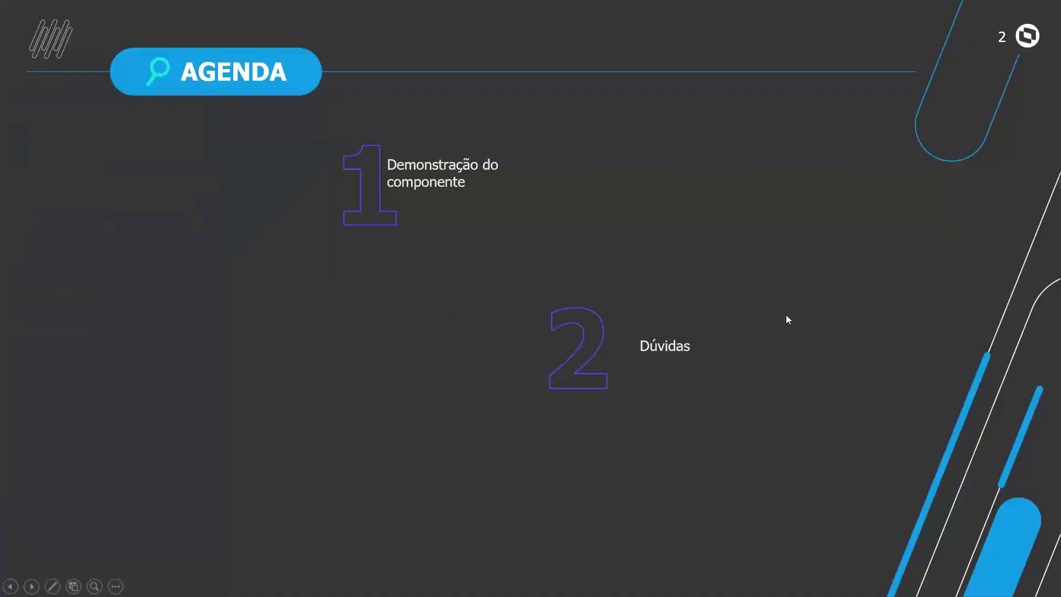
{"action": "left_click", "coordinate": [786, 315]}
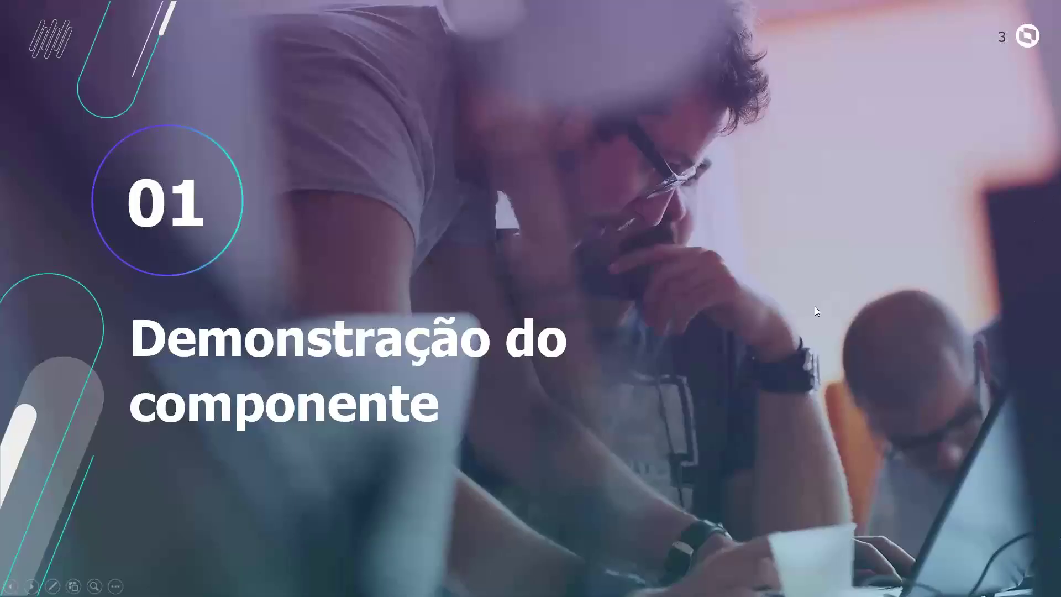
{"action": "left_click", "coordinate": [993, 296]}
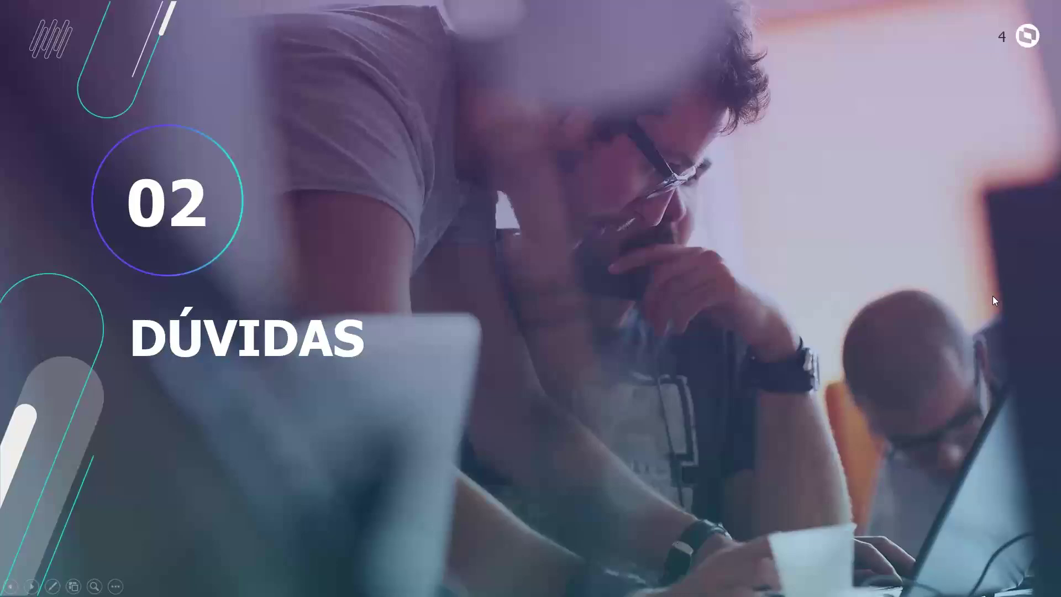
- Glance at the TOTVS content web page, then present the OBRIGADO slide full screen
{"action": "key", "text": "alt+Tab"}
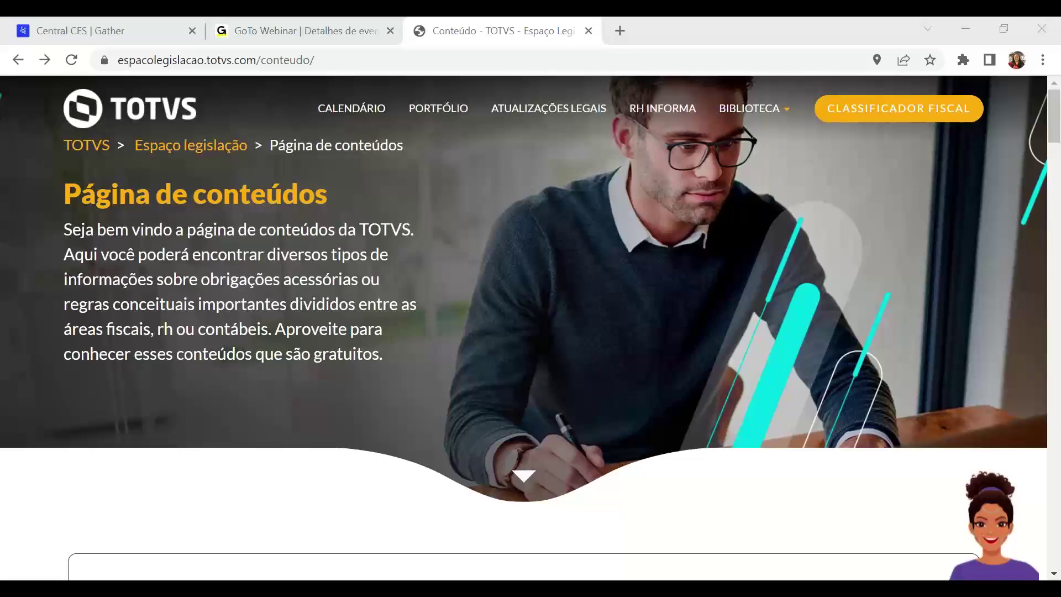
{"action": "key", "text": "alt+Tab"}
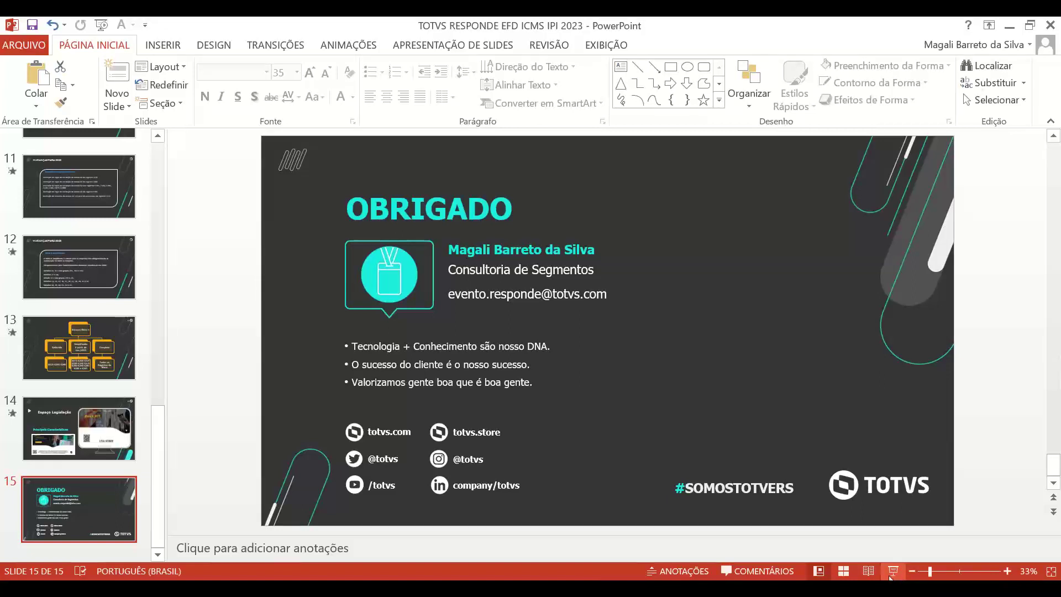
{"action": "left_click", "coordinate": [891, 572]}
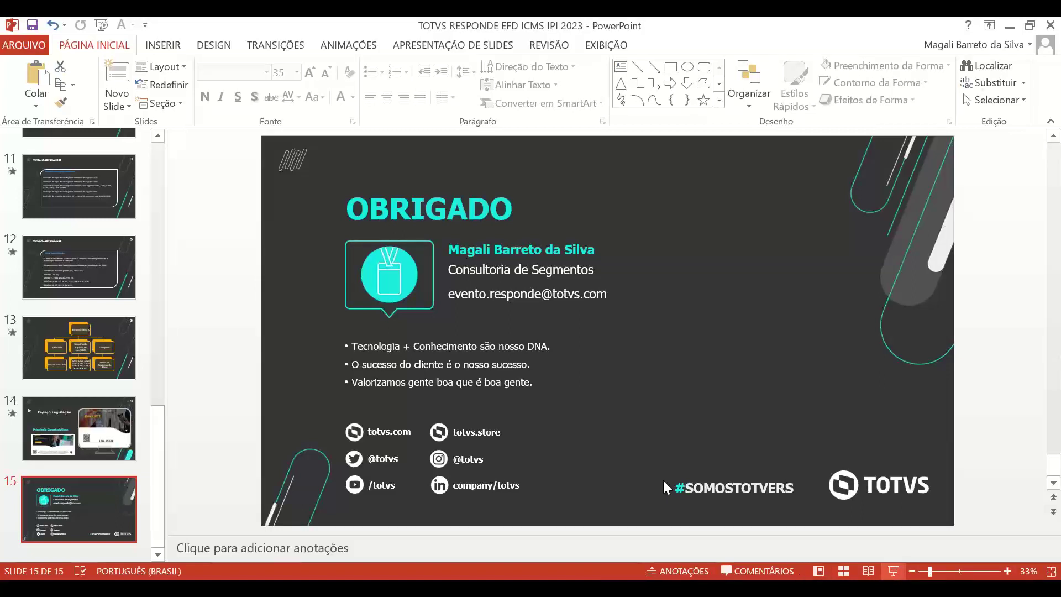